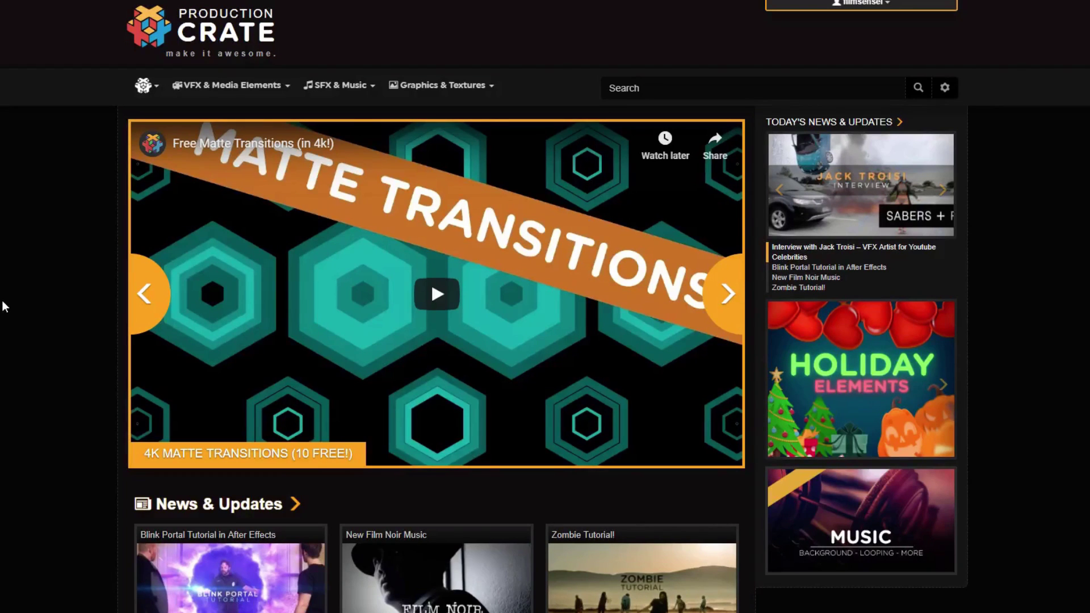
Open ProductionCrate's Magic Powers Spells & Beams collection and preview the Wizard Apparition thumbnails.
mouse_move(217, 89)
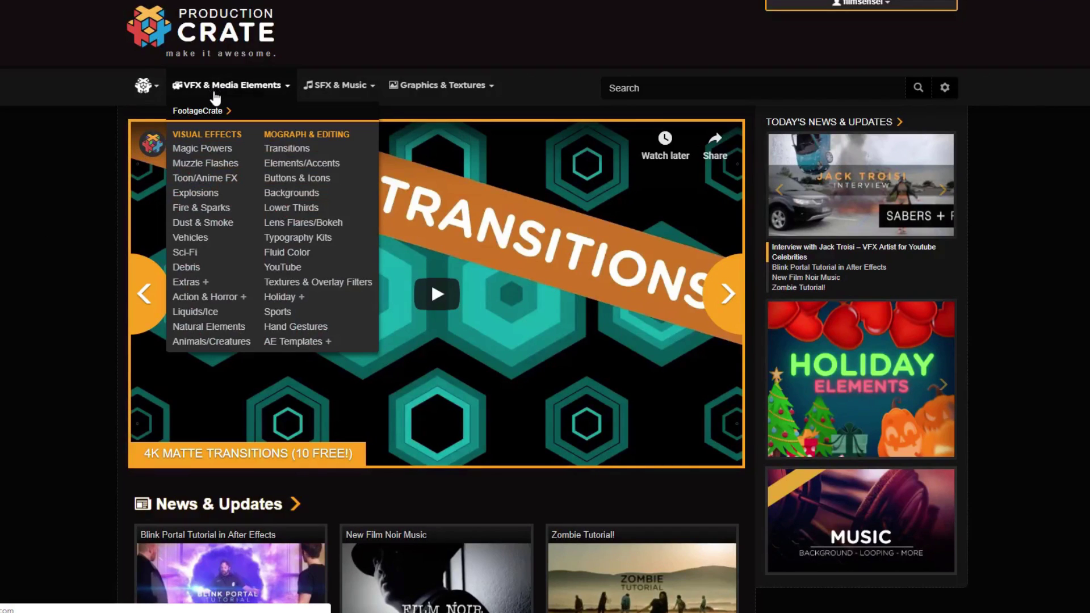
click(205, 150)
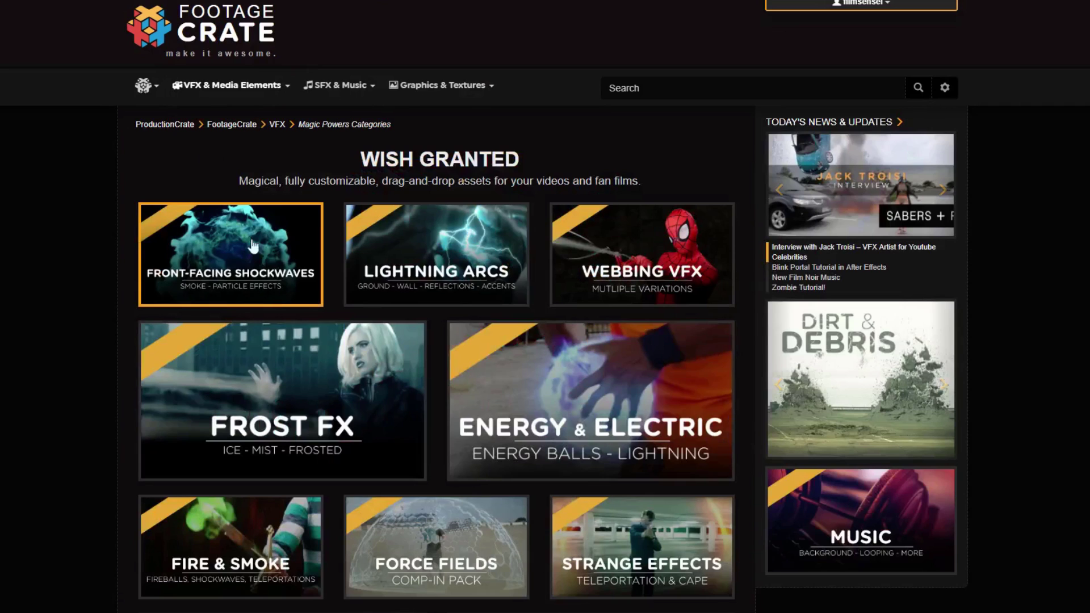
scroll(274, 298, down, 7)
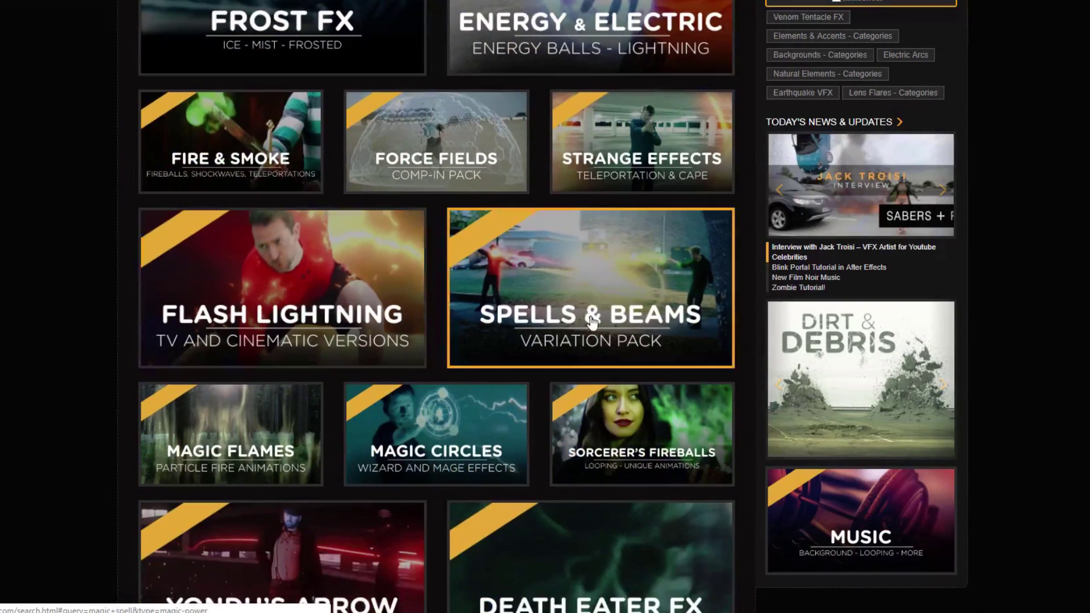
click(593, 312)
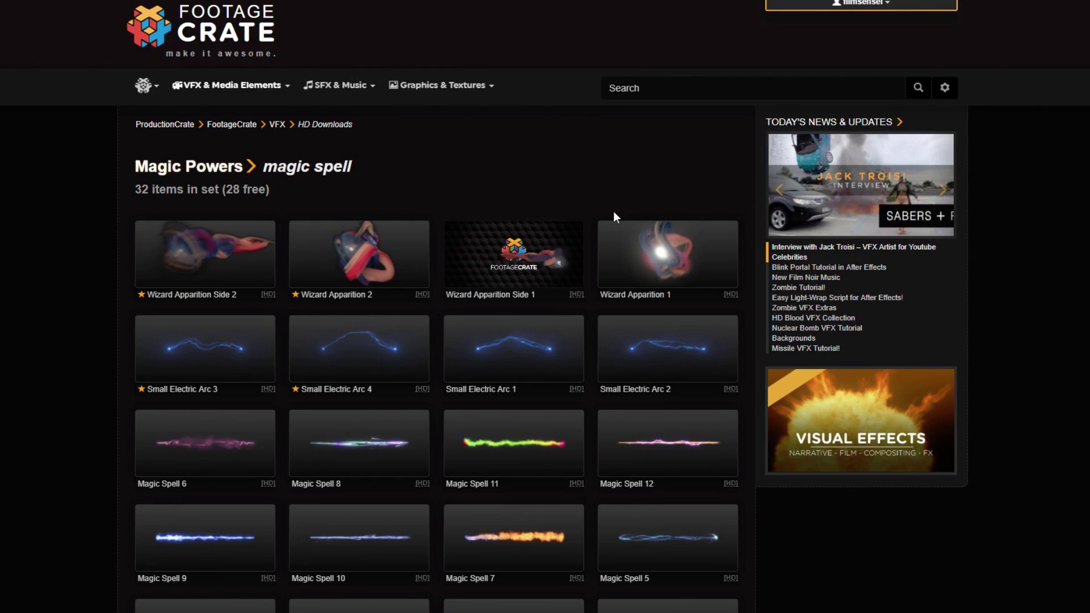
mouse_move(343, 307)
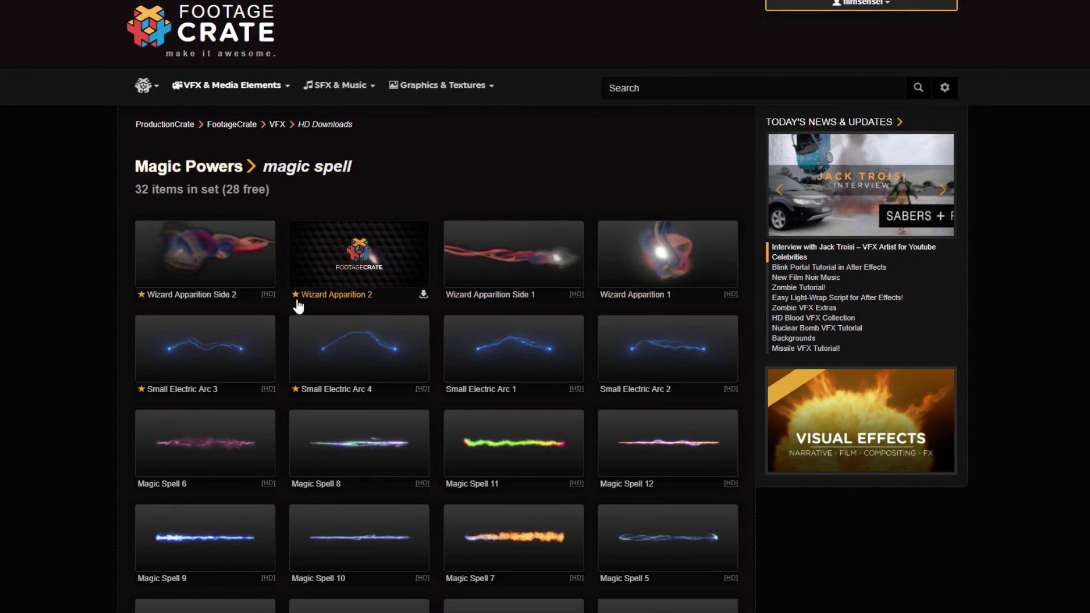
mouse_move(142, 298)
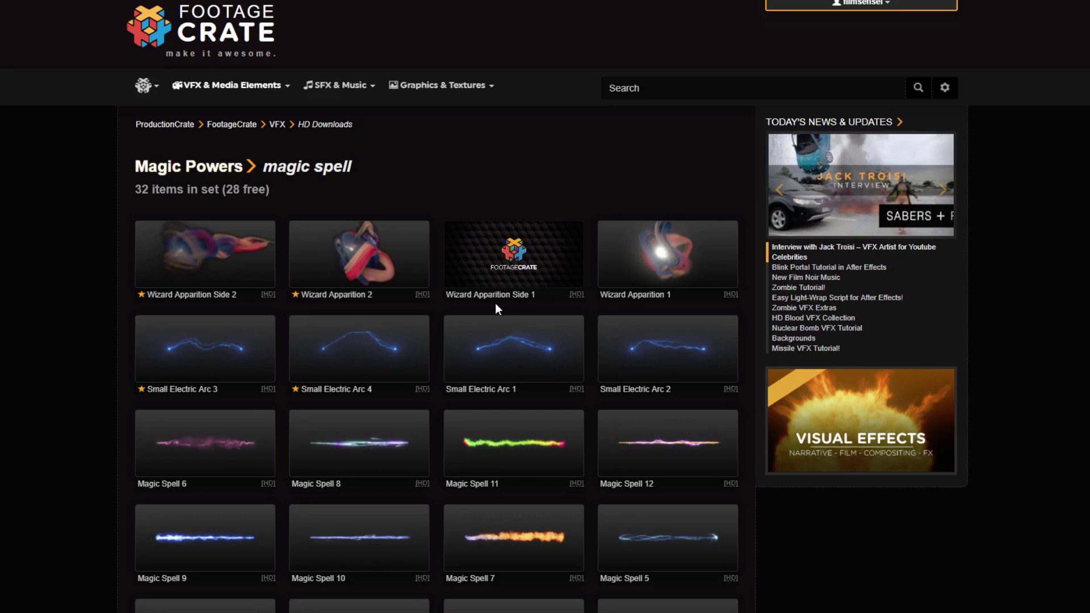
mouse_move(642, 303)
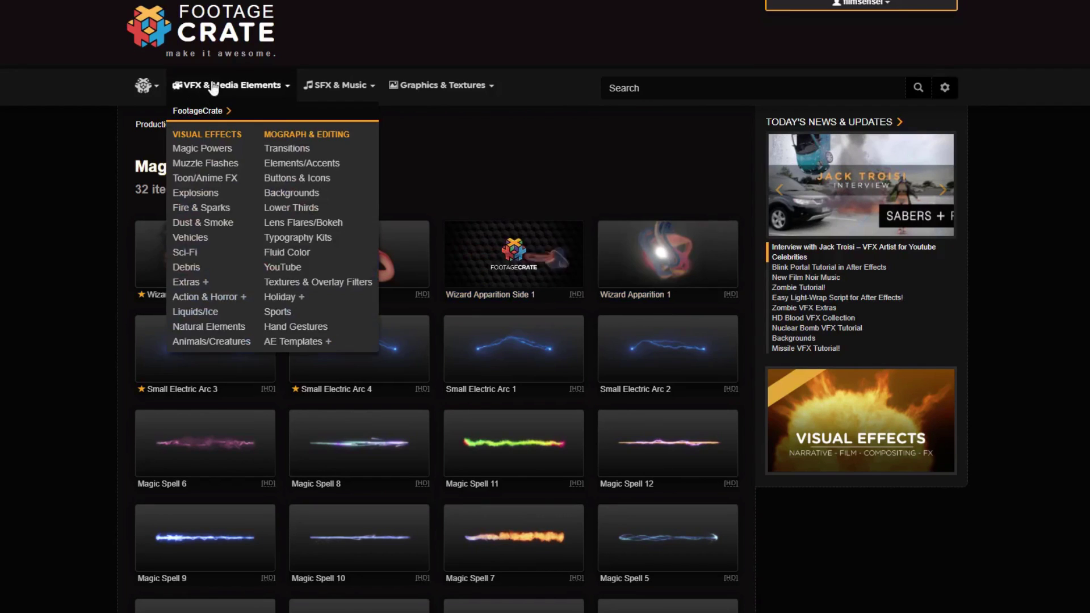
mouse_move(329, 87)
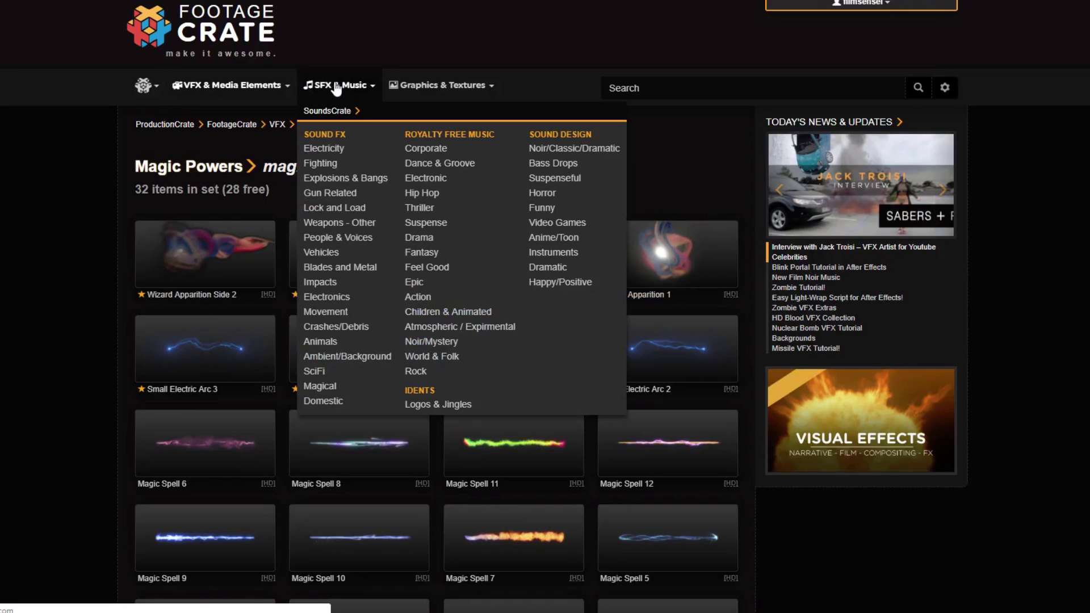
Browse the Magical sound effects down to Wizard Apparition Sound Effect 1.
click(320, 386)
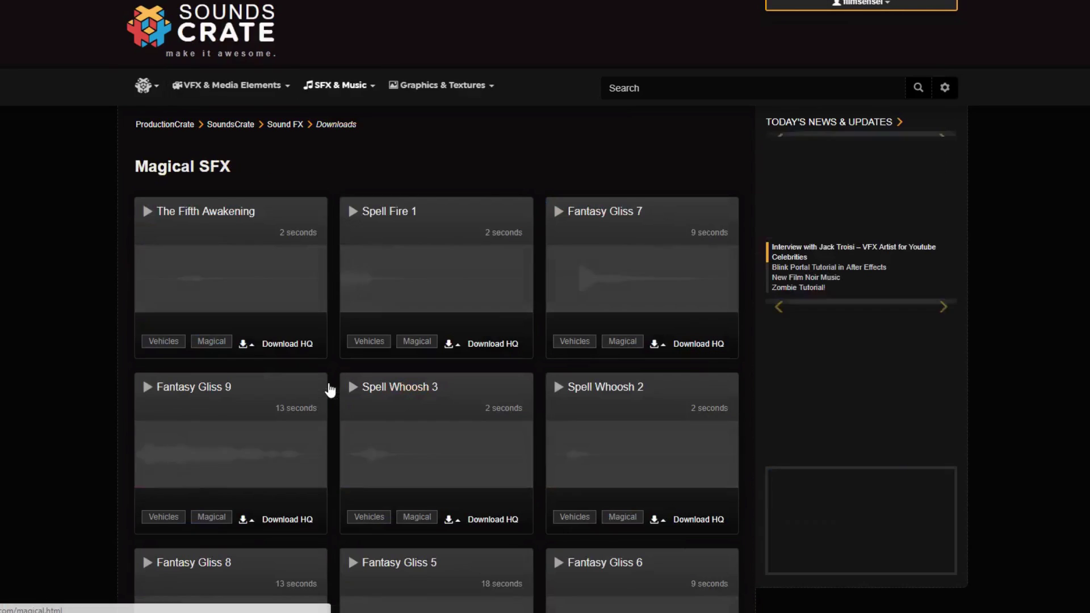
scroll(553, 553, down, 20)
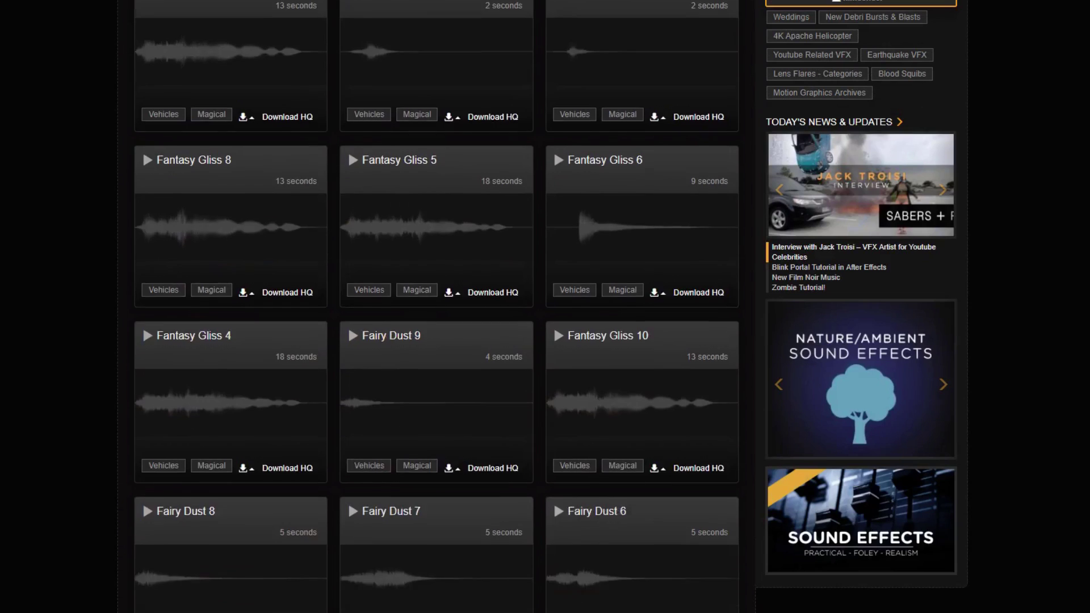
scroll(436, 306, down, 8)
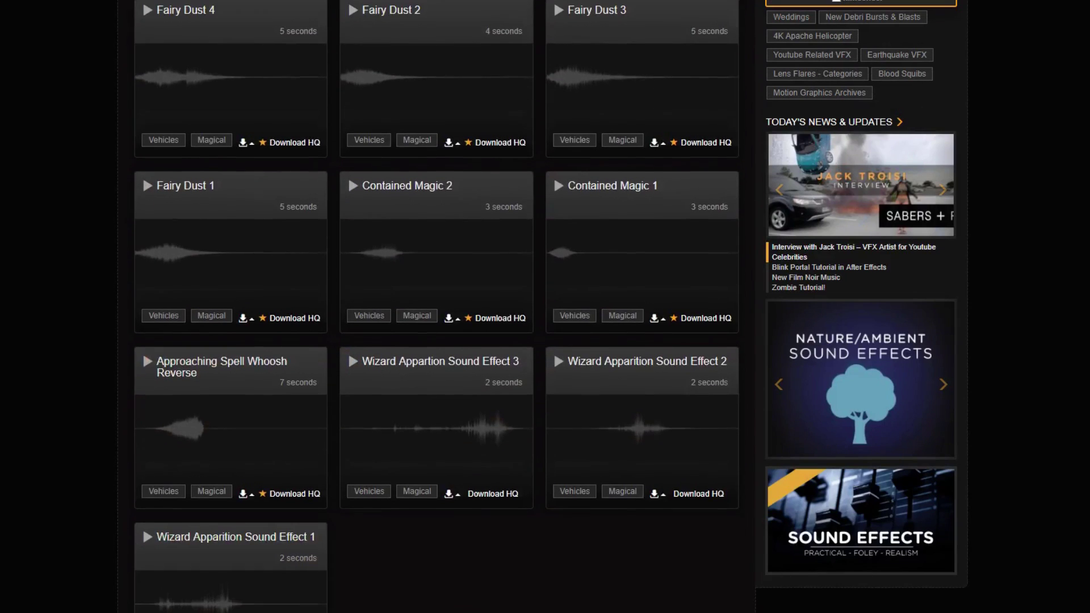
scroll(507, 553, down, 1)
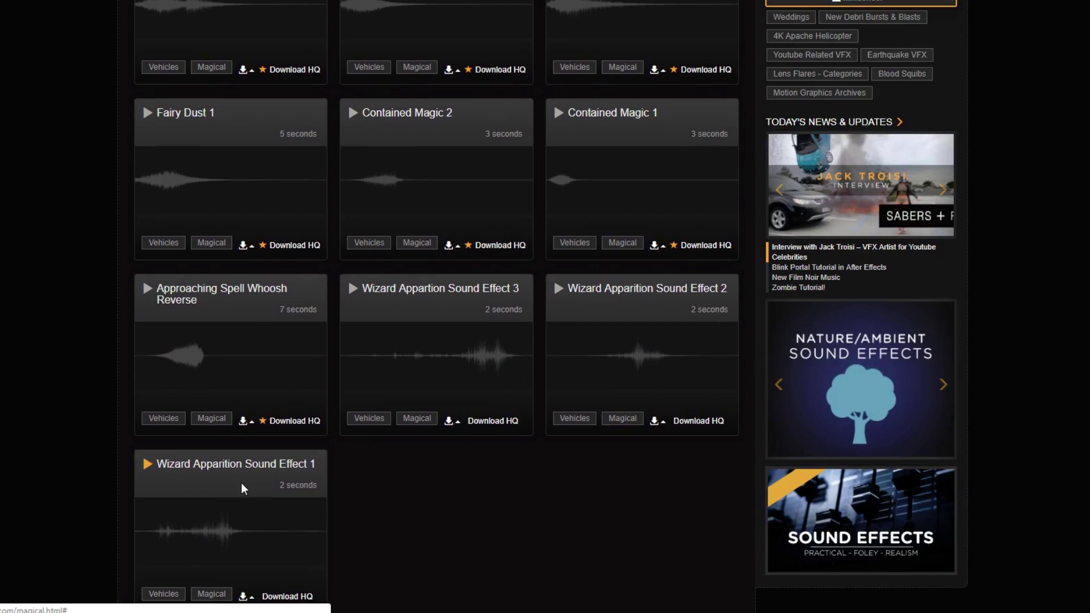
scroll(243, 486, down, 1)
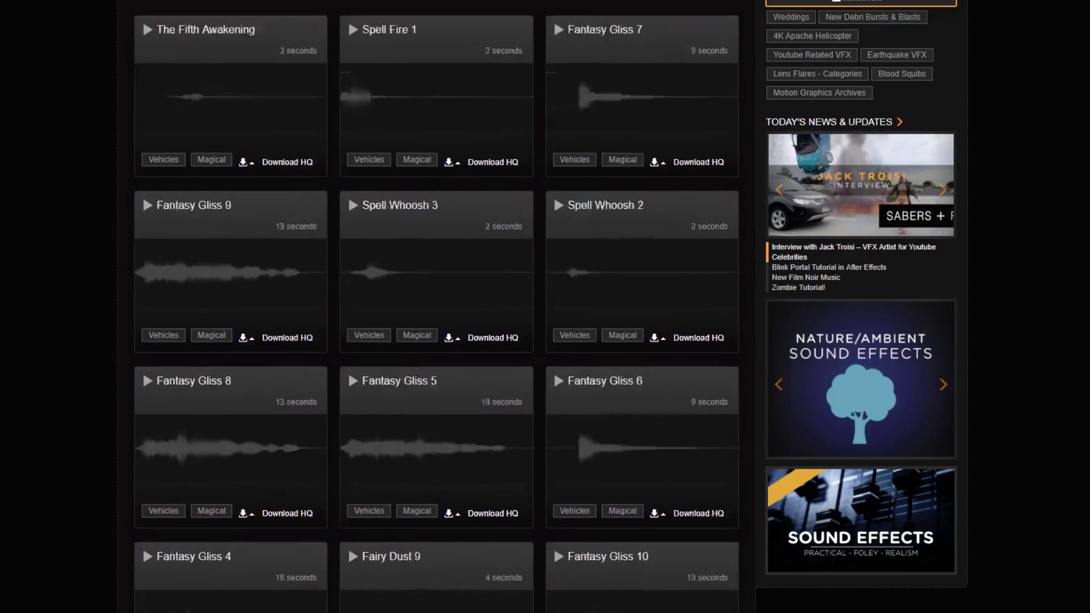
Open the Fantasy music listing and locate the Battle Rally track's download icon.
click(350, 86)
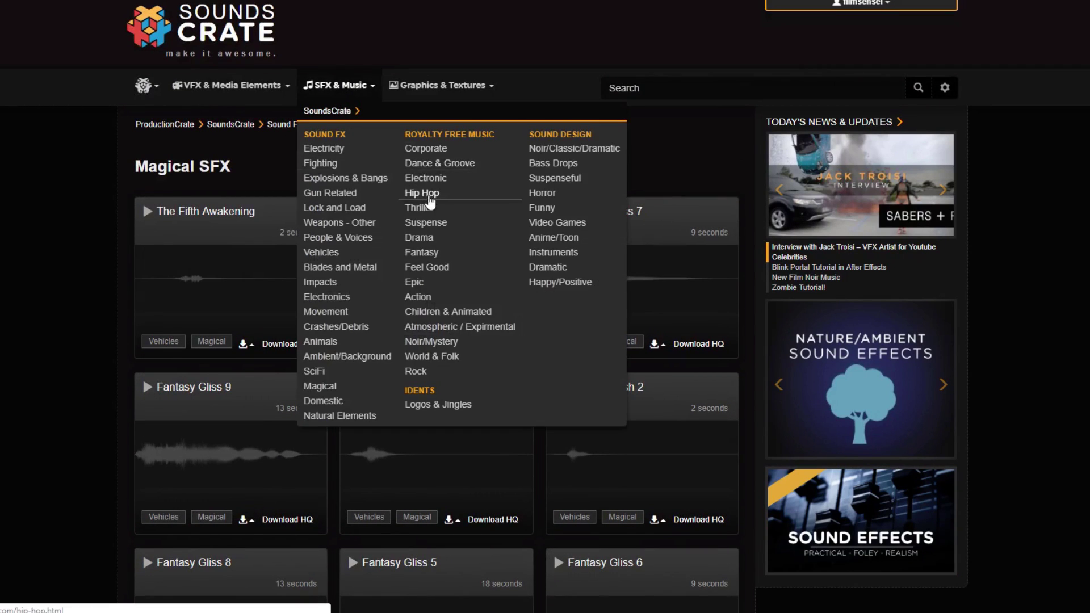
click(430, 255)
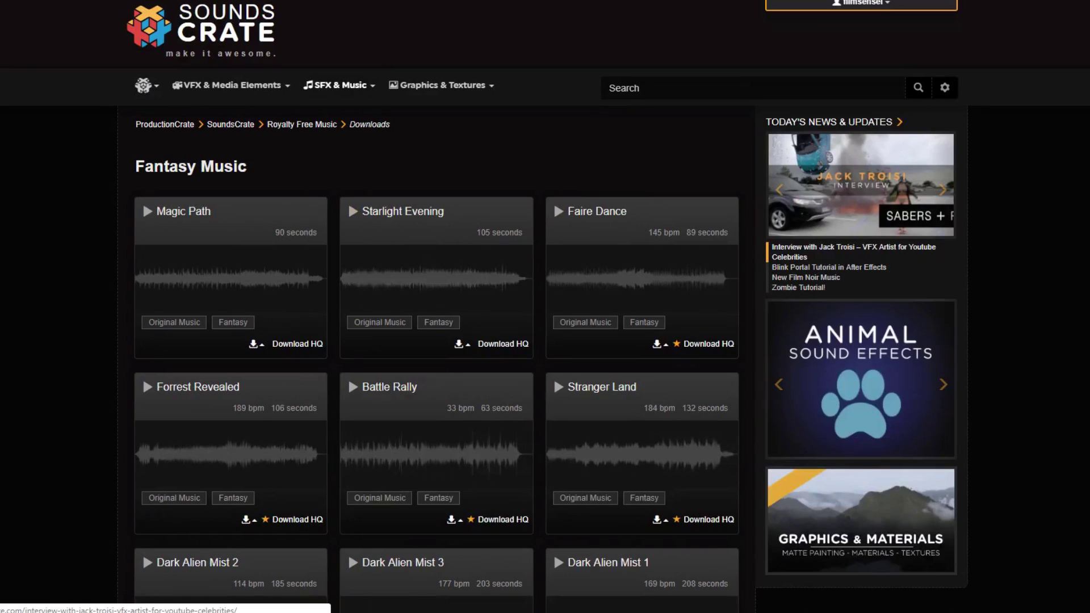
scroll(431, 260, down, 1)
scroll(398, 255, down, 2)
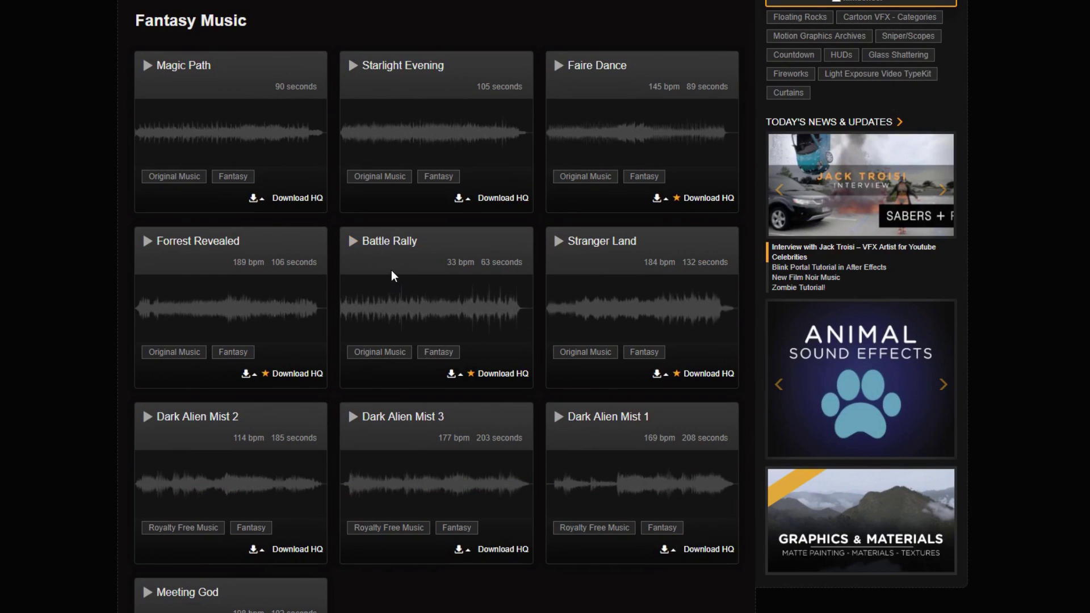
mouse_move(451, 377)
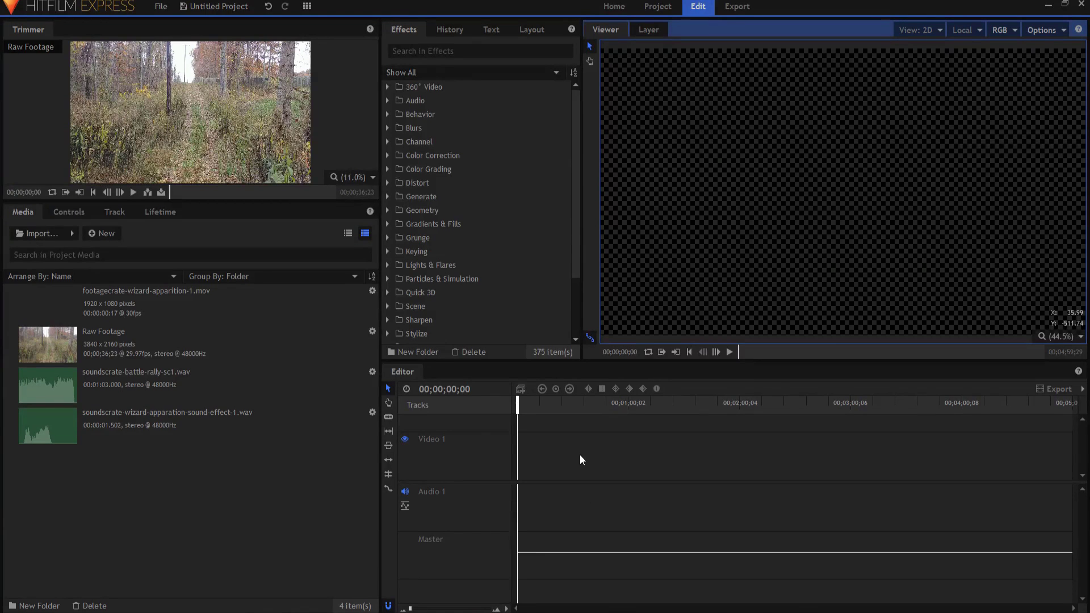
Create a new composite shot from Raw Footage with a 10-second duration.
click(140, 343)
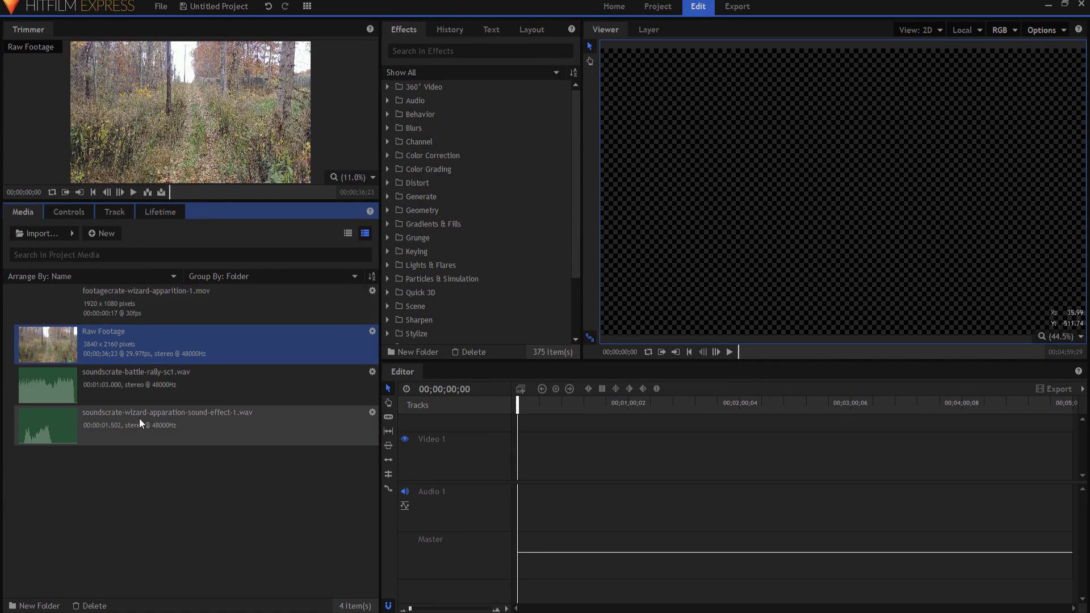
click(100, 234)
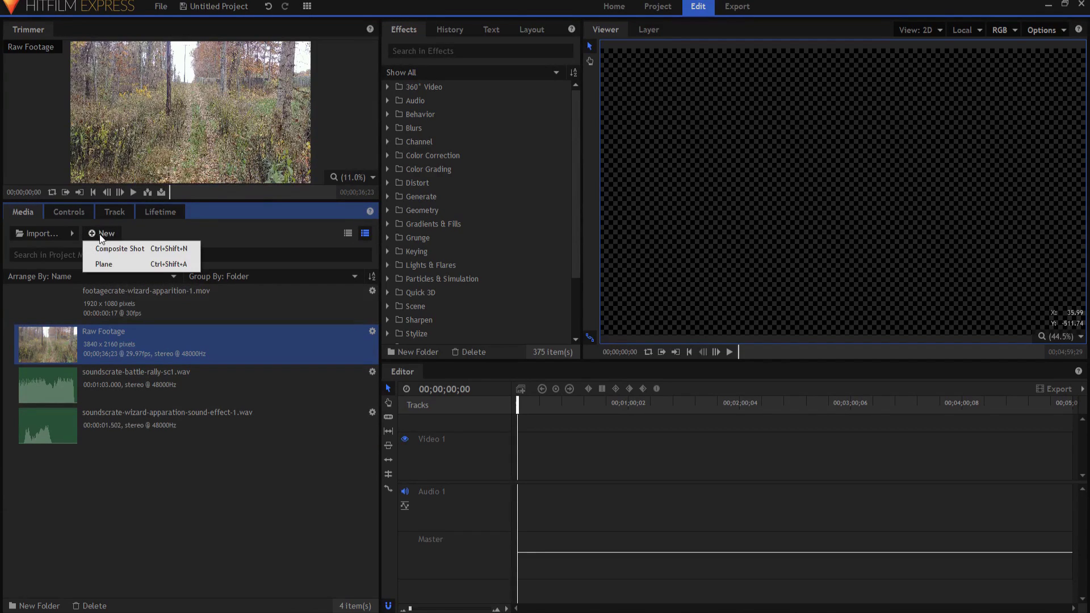
click(104, 247)
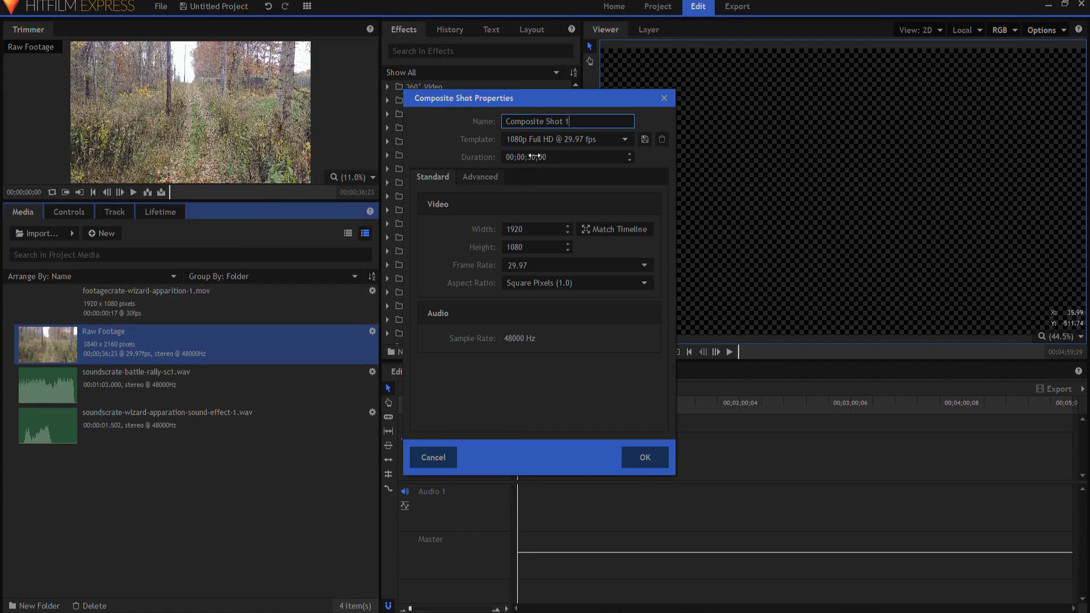
double_click(531, 157)
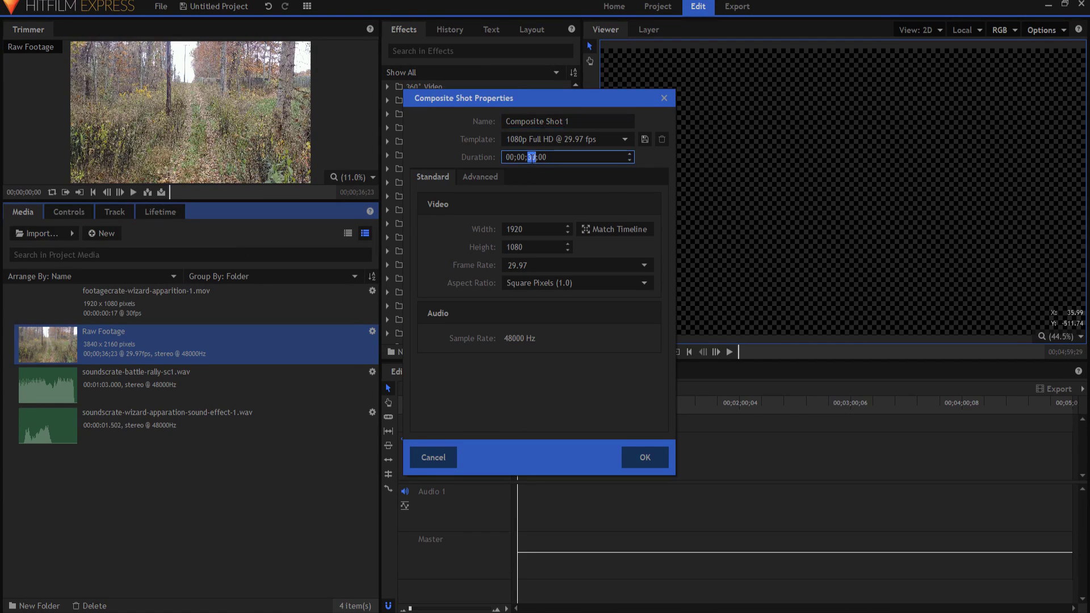
text(10)
key(Return)
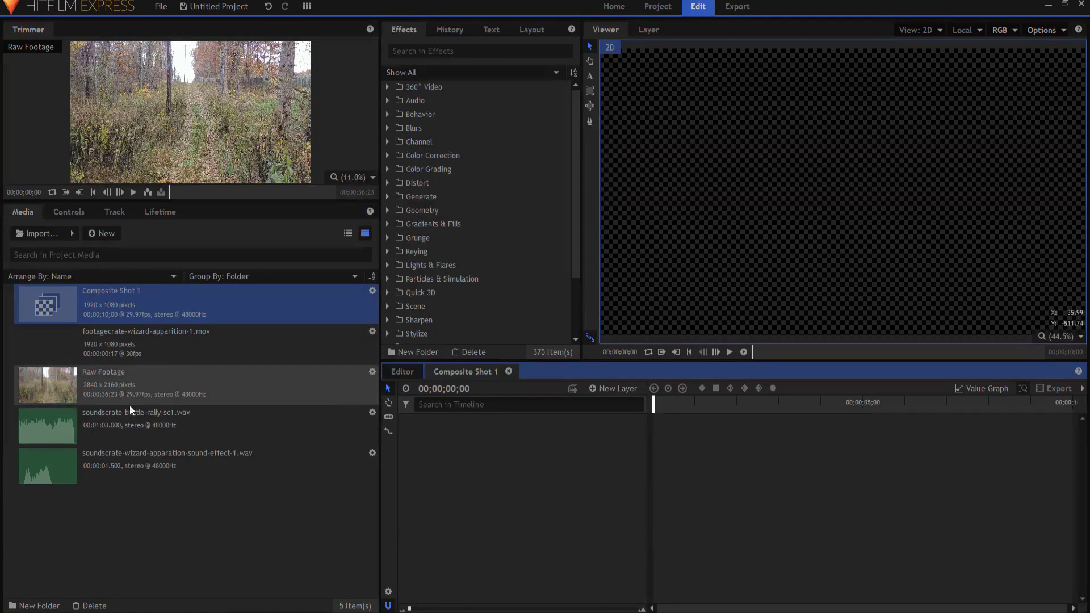
Add Raw Footage to the composite and slice it at about one second.
drag(104, 382, 519, 492)
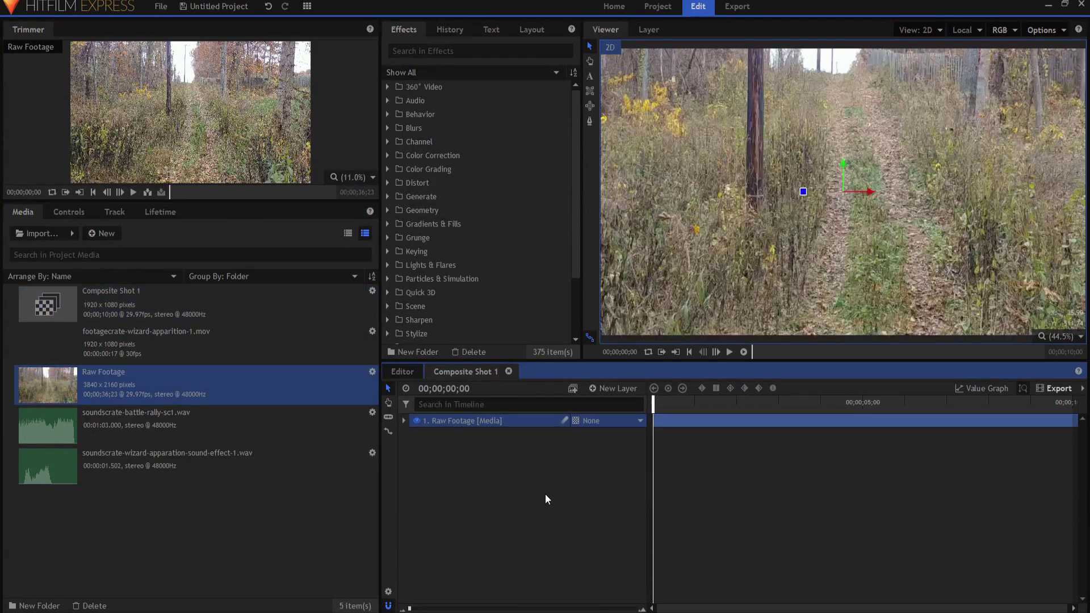
scroll(789, 256, down, 4)
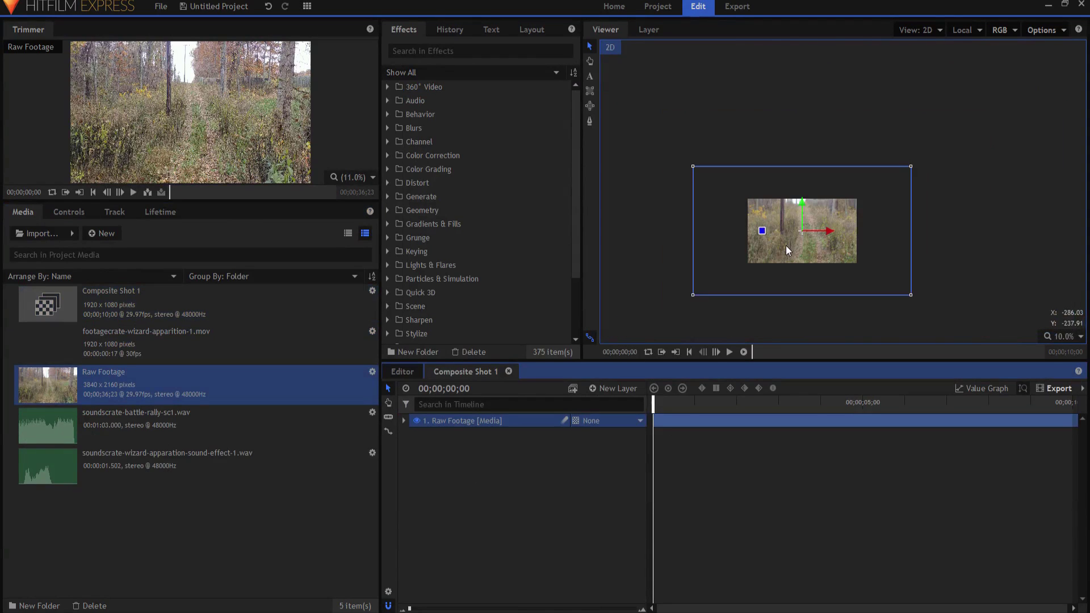
scroll(796, 253, up, 4)
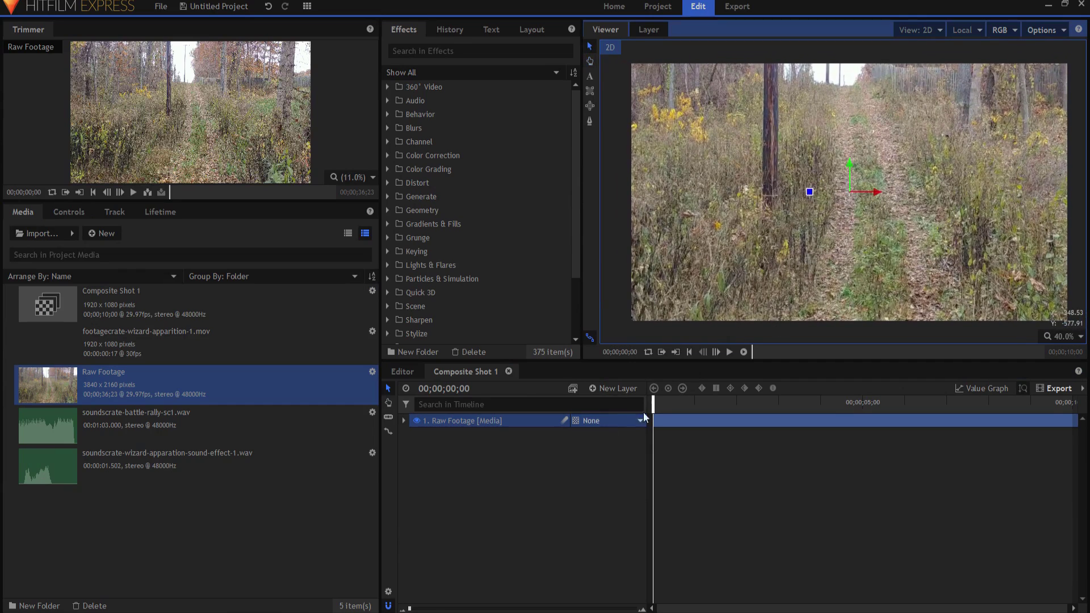
drag(652, 401, 697, 396)
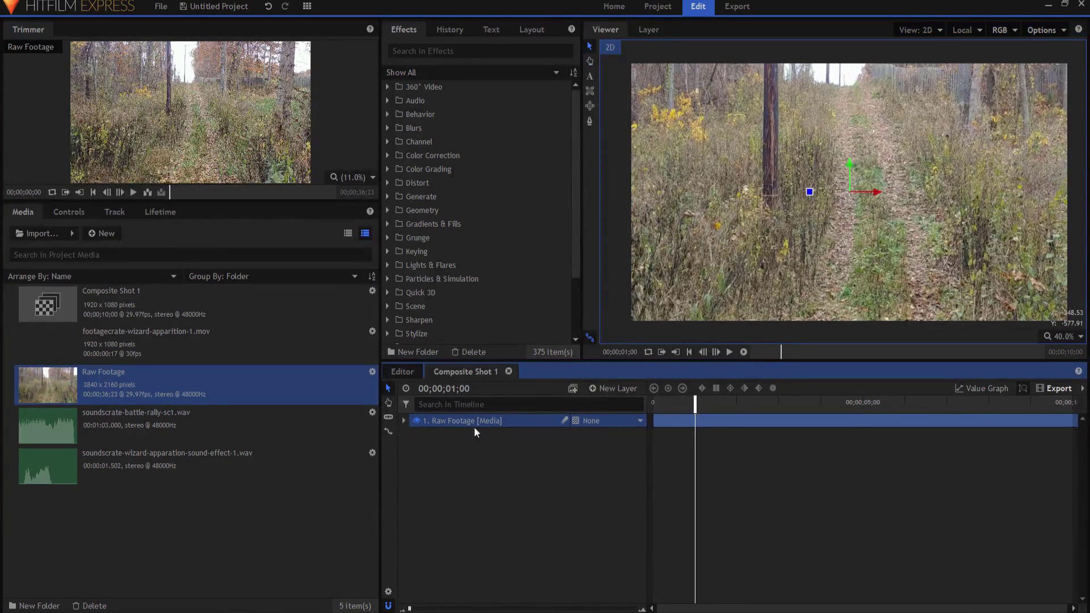
click(388, 417)
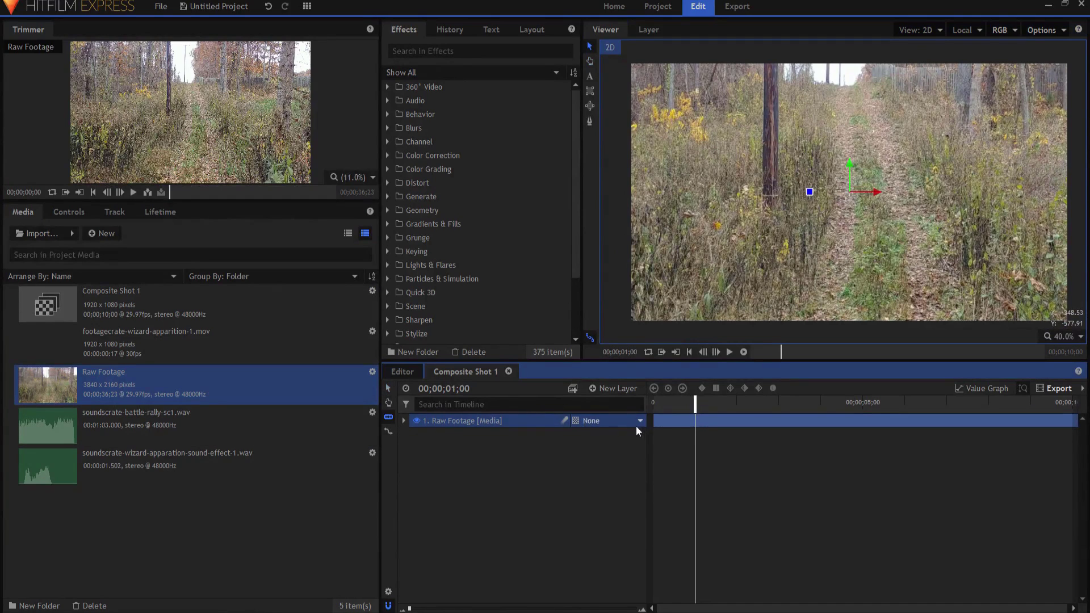
click(696, 420)
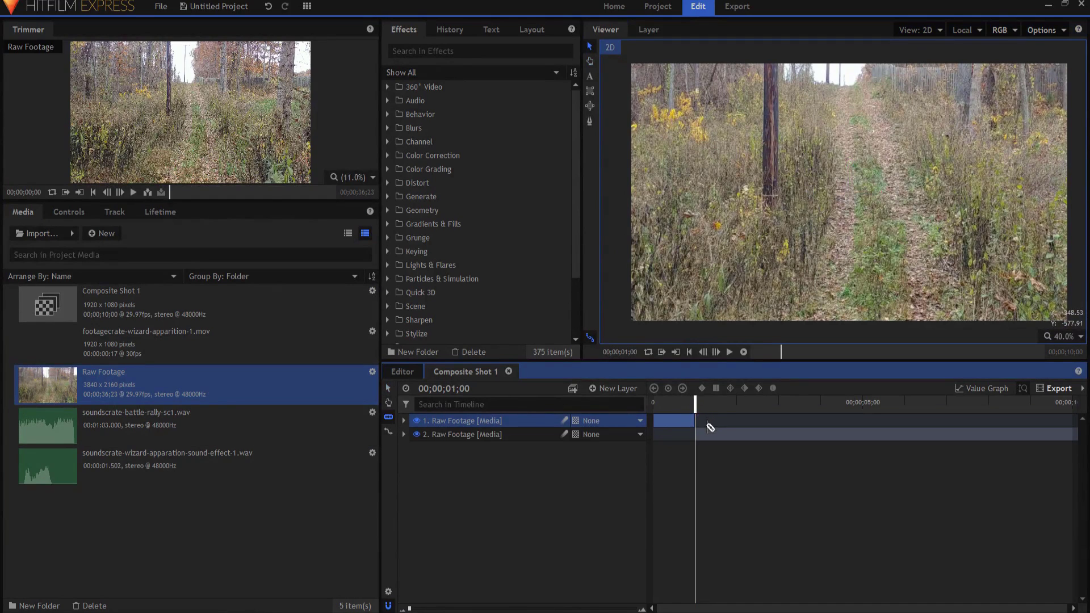
Slide the second Raw Footage clip about 10 seconds earlier so the man appears at the cut.
click(387, 388)
drag(876, 434, 315, 437)
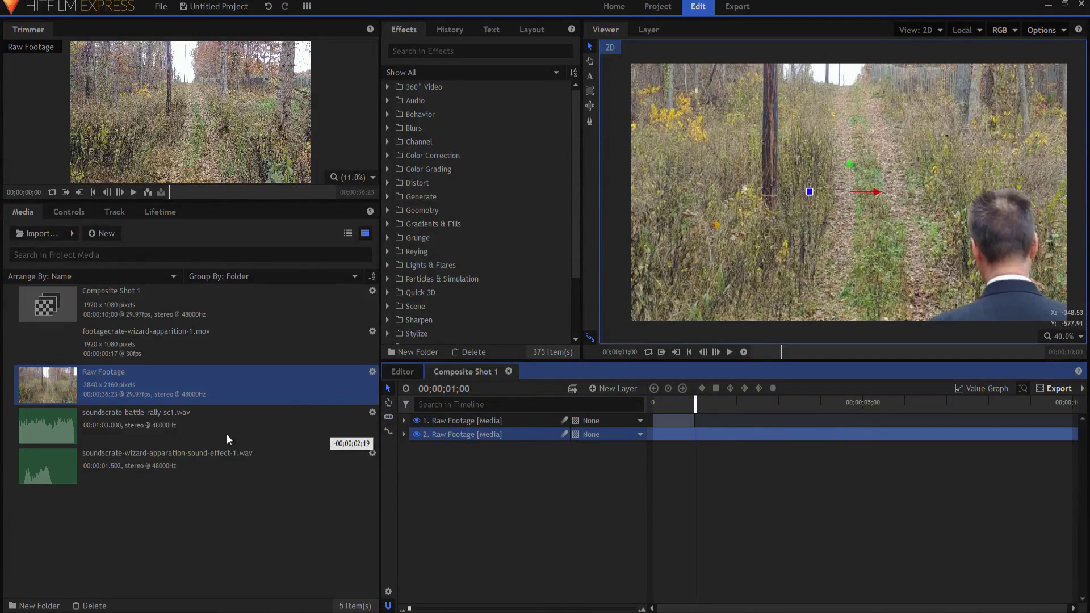
drag(87, 437, 12, 441)
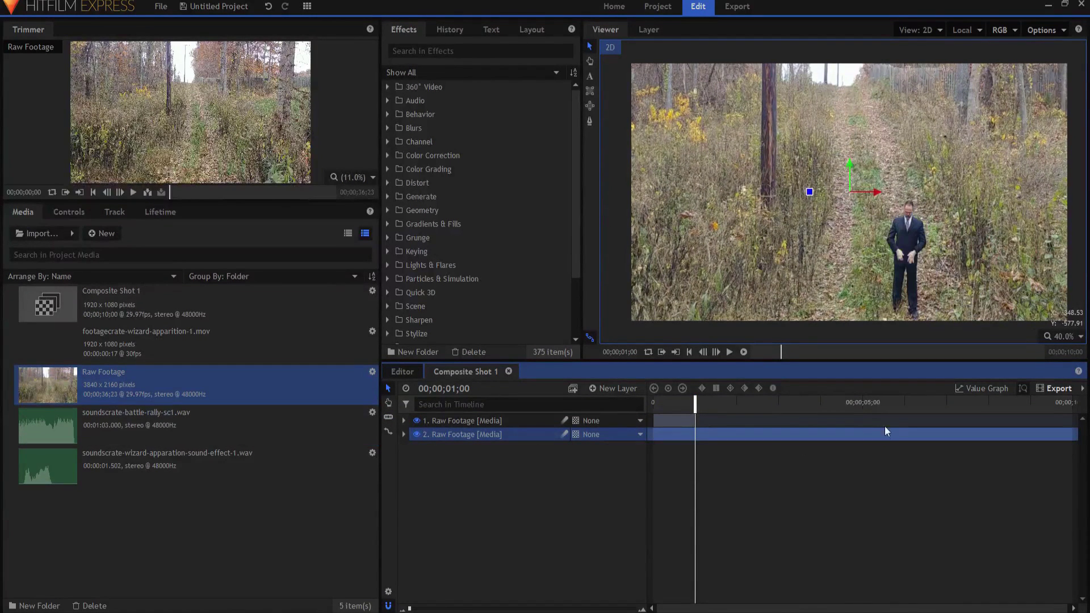
drag(875, 435, 760, 430)
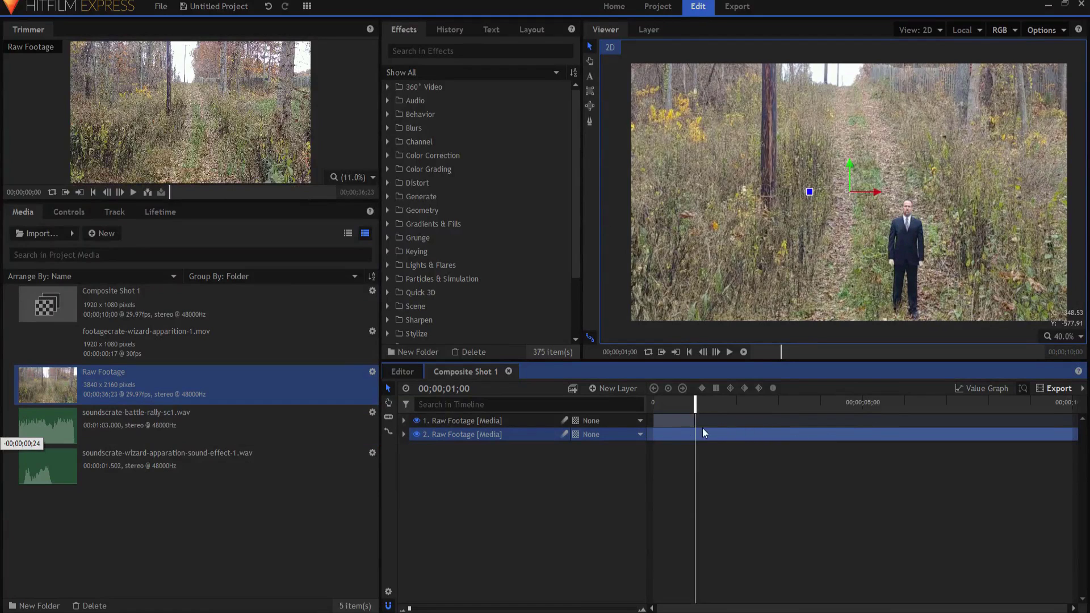
drag(671, 430, 603, 435)
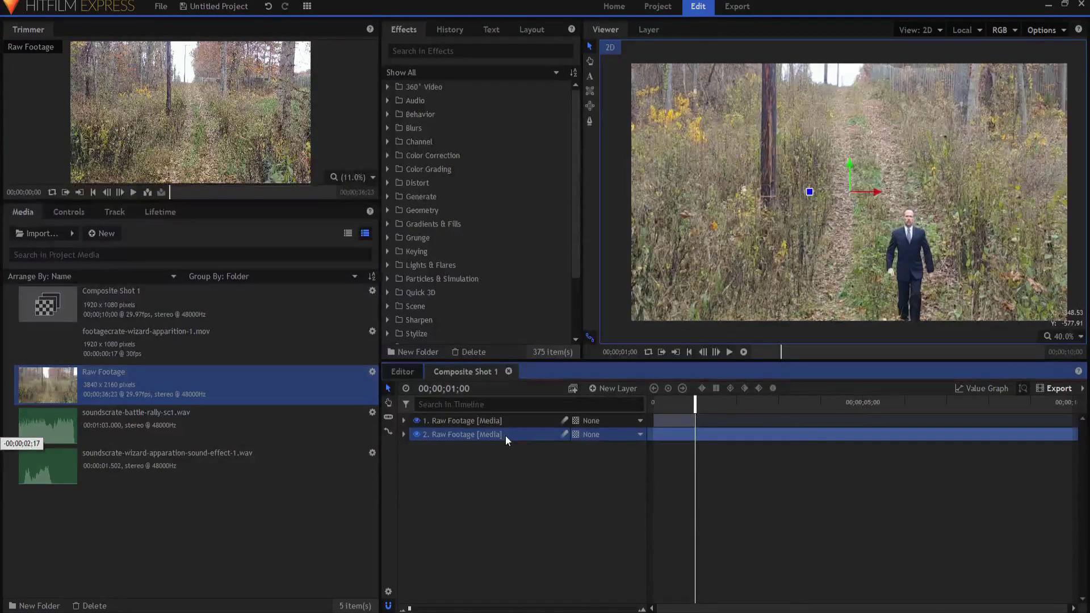
drag(505, 435, 425, 441)
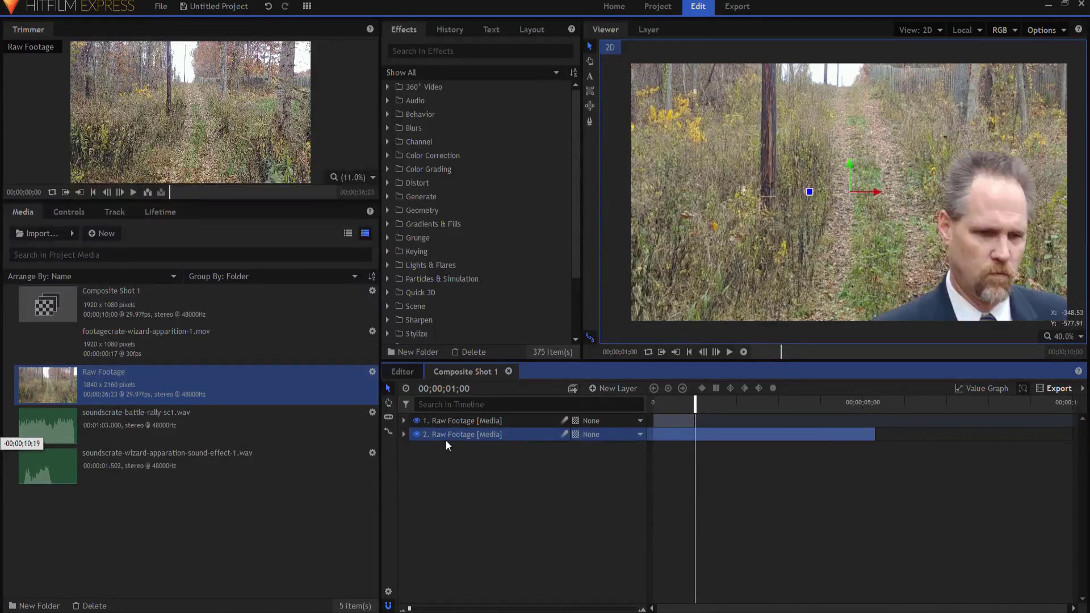
drag(453, 440, 488, 434)
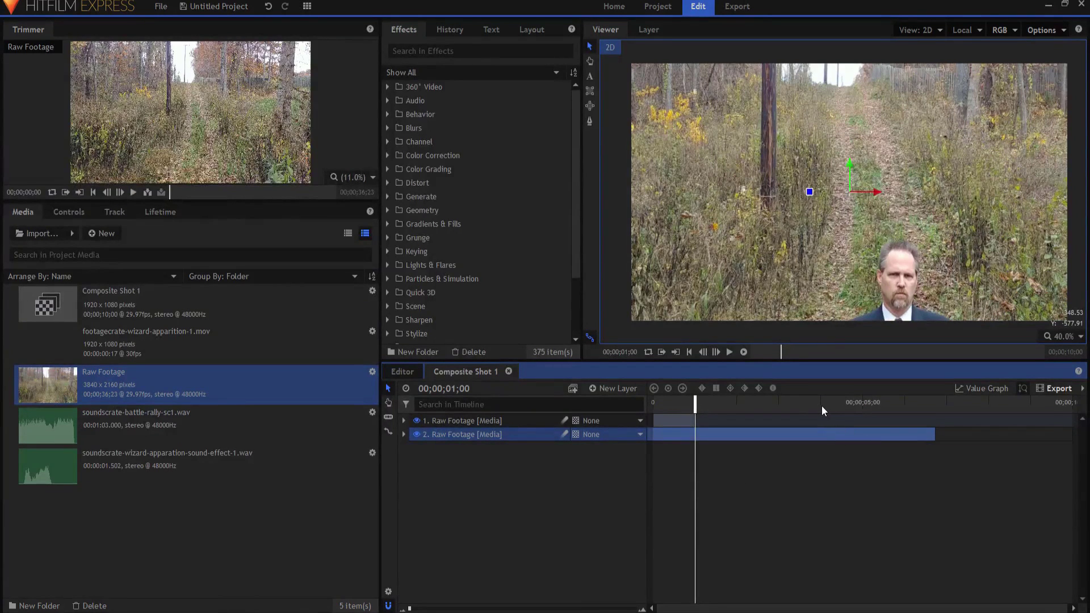
right_click(98, 308)
Shorten Composite Shot 1's duration to 00;00;04;00.
click(122, 504)
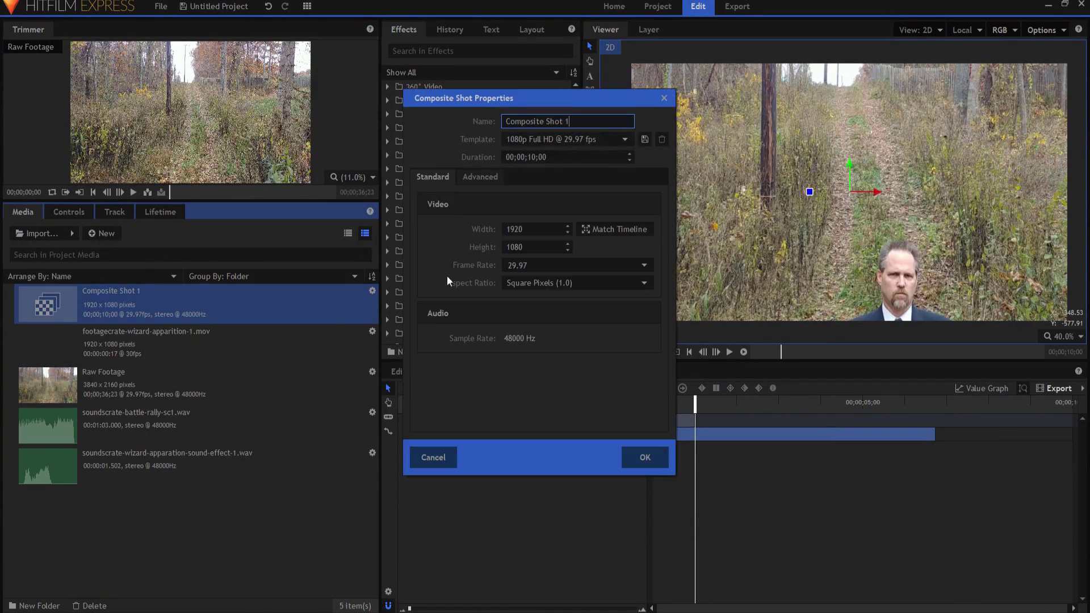
click(535, 156)
text(400)
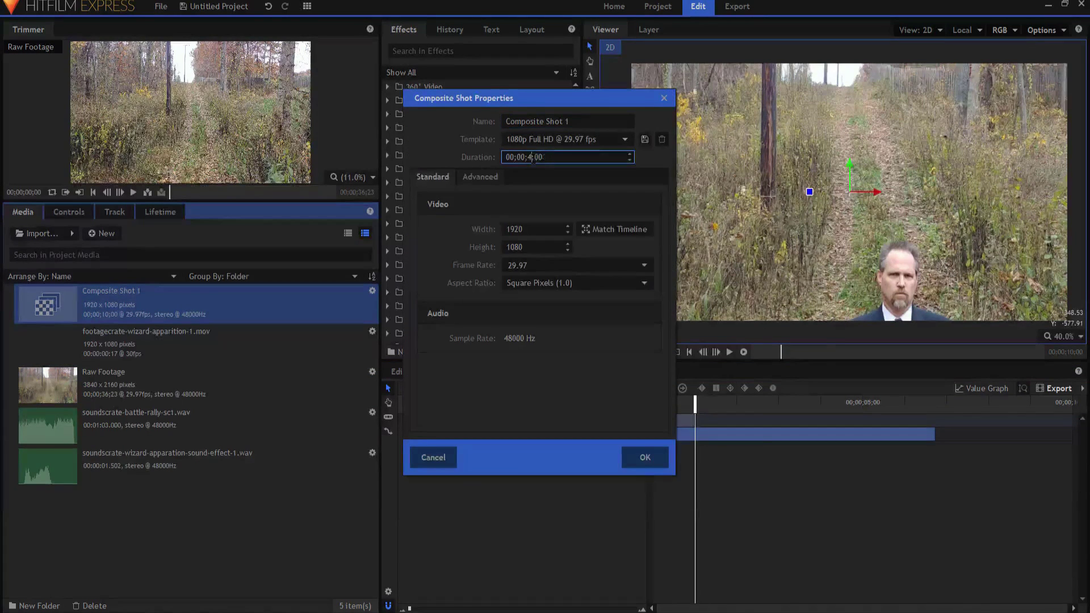
key(Return)
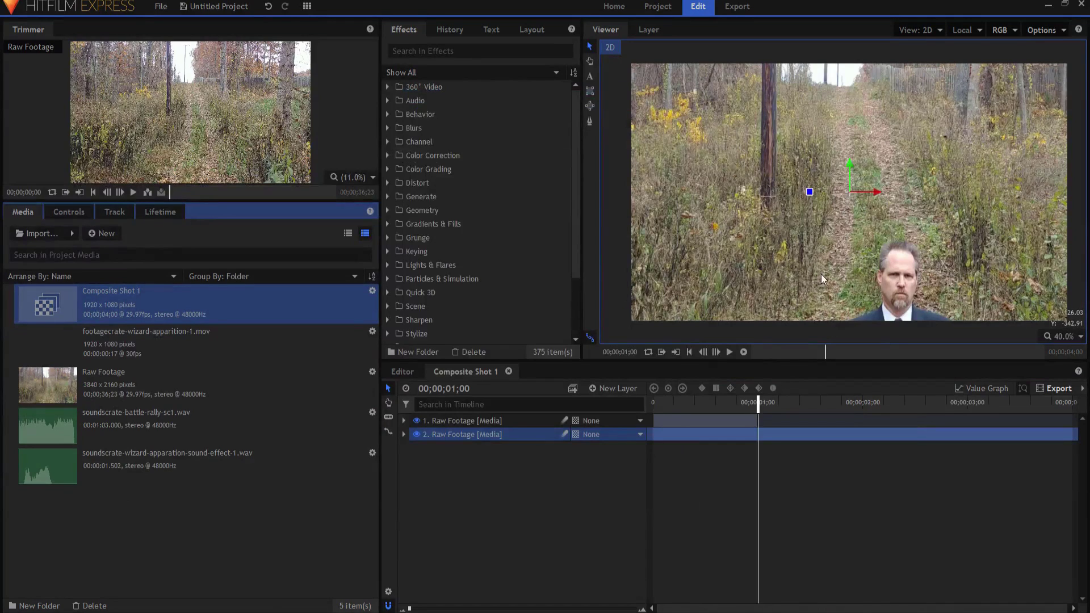
Add a New Point layer and parent both Raw Footage layers to it.
click(490, 564)
click(611, 389)
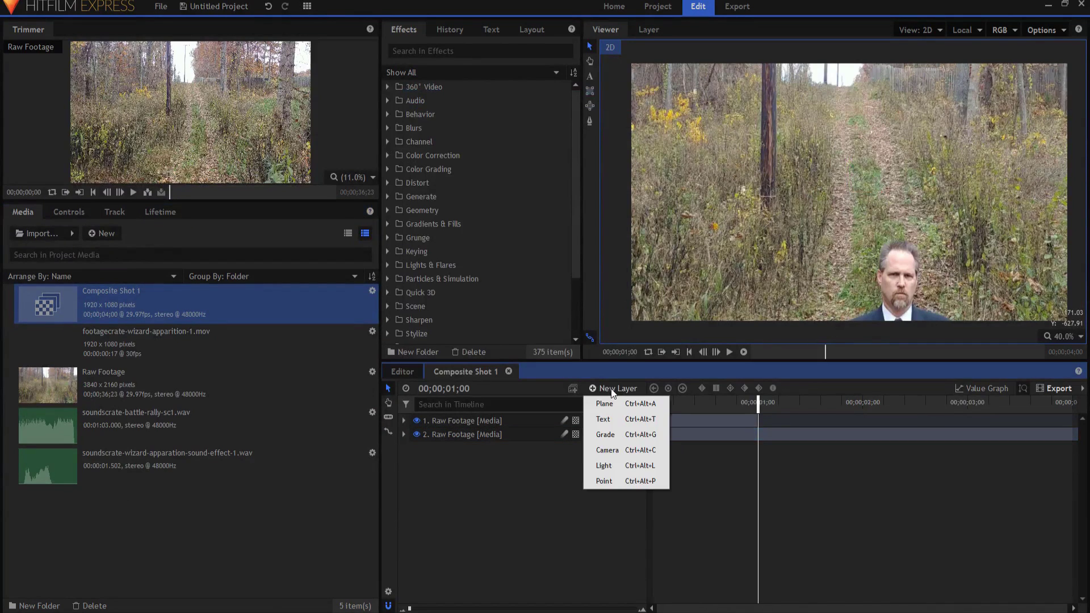
click(607, 481)
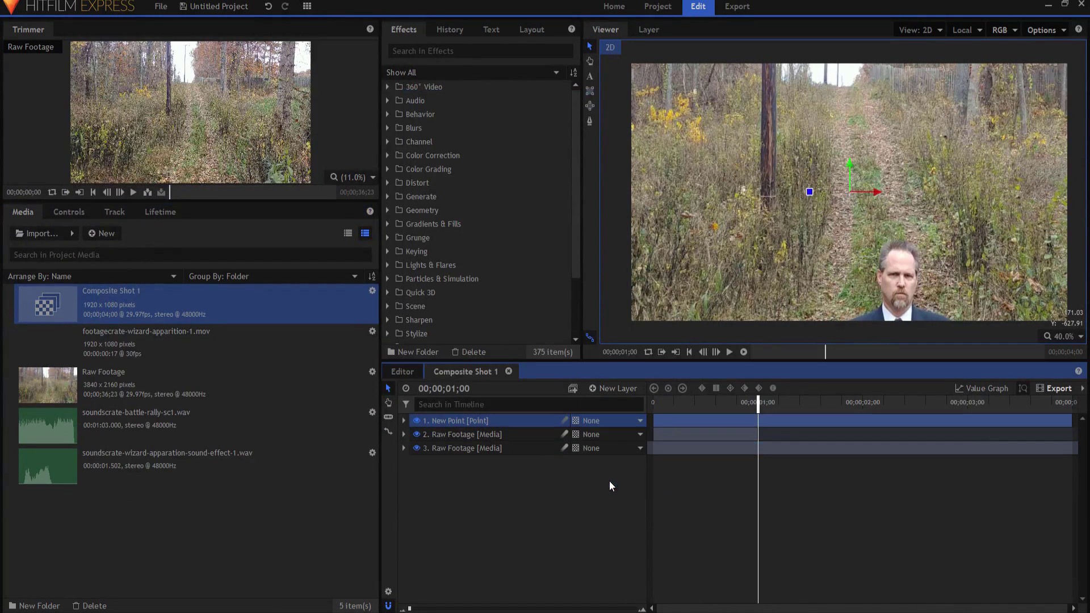
drag(462, 488, 509, 440)
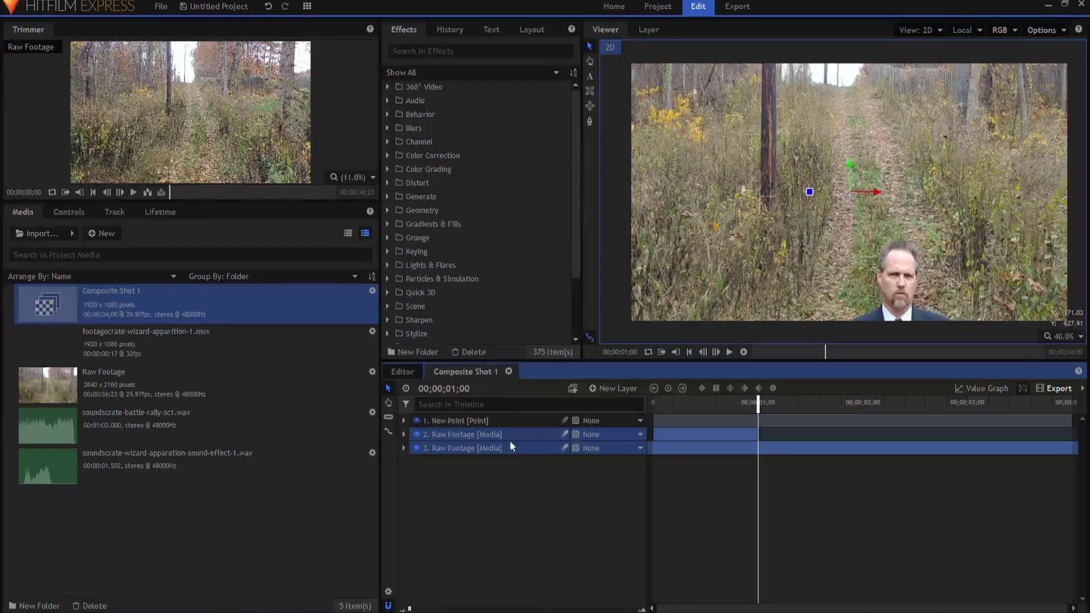
click(607, 434)
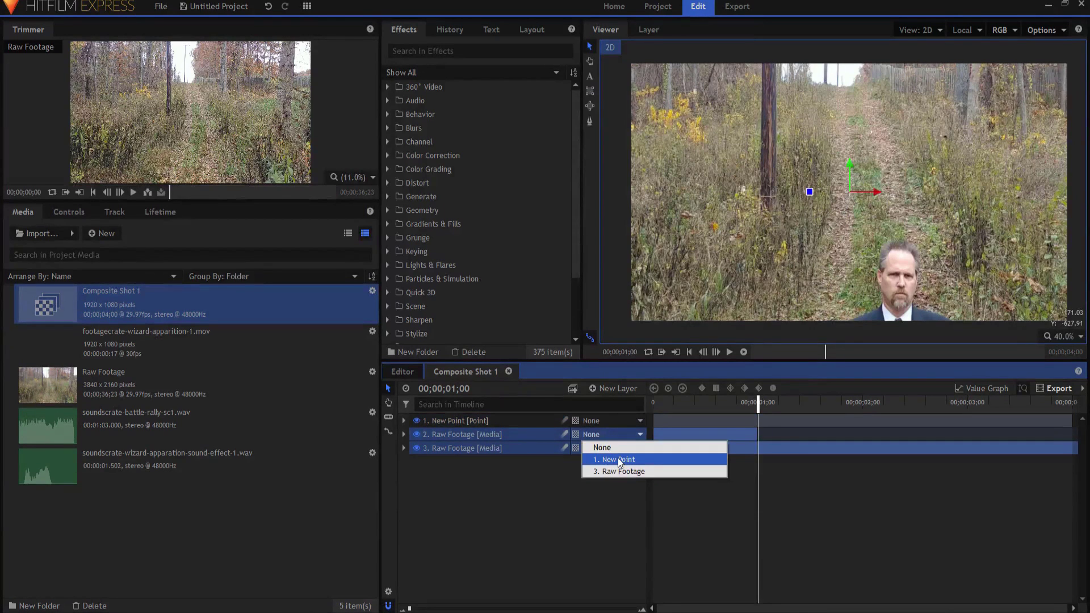
click(619, 460)
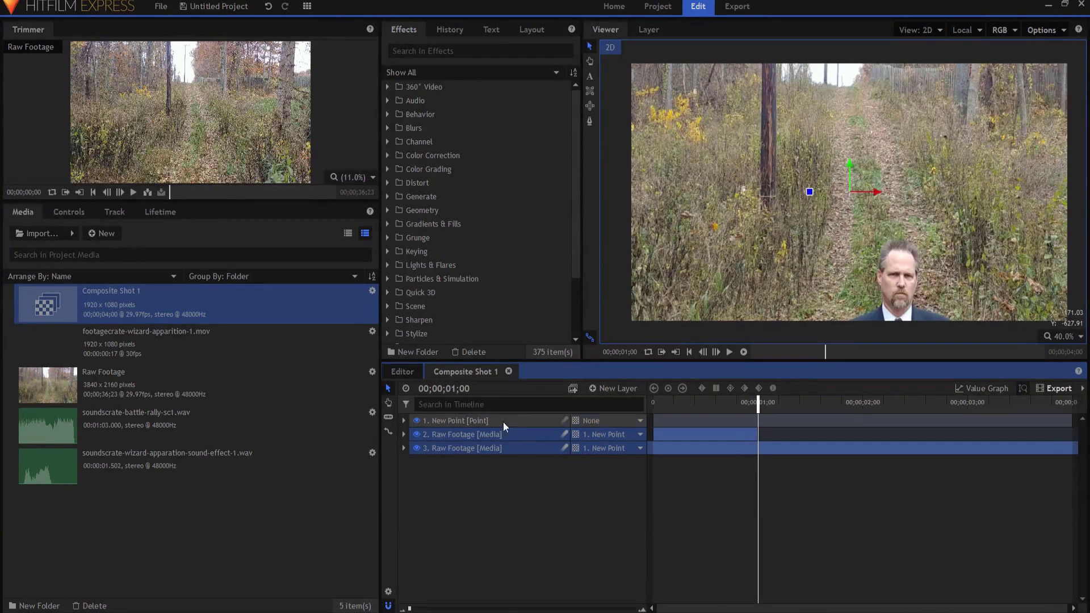
Raise the New Point so both footage layers move up, checking the cut frame.
click(465, 420)
drag(848, 165, 815, 76)
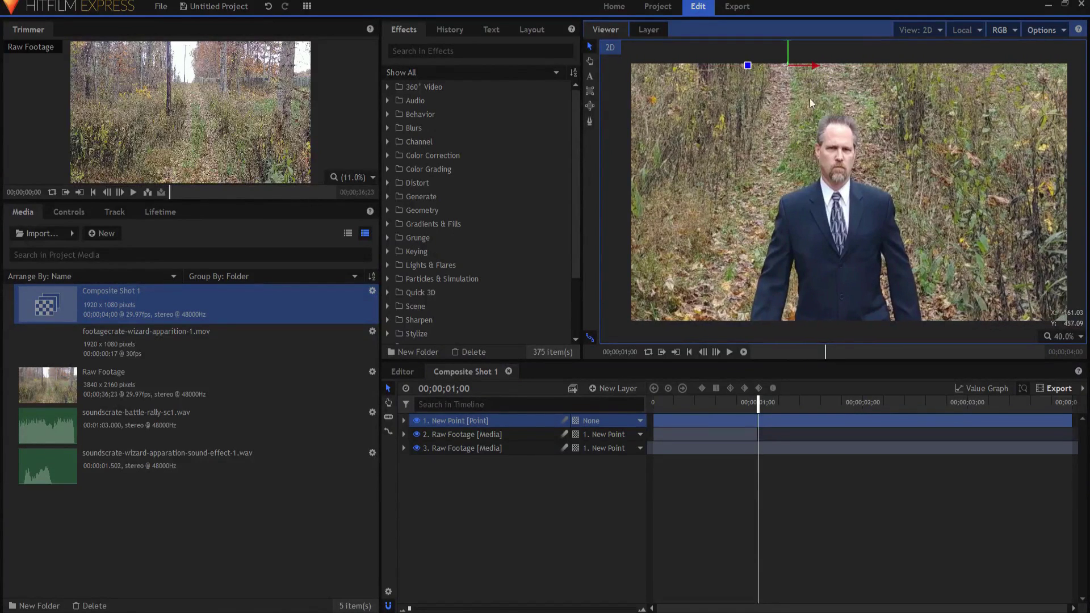
key(Left)
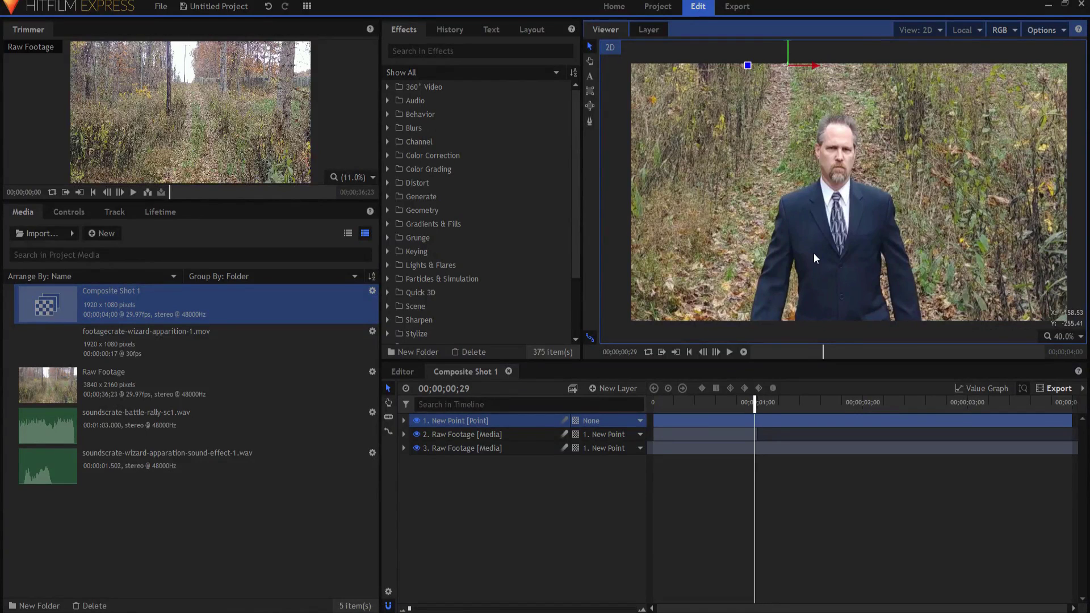
key(Right)
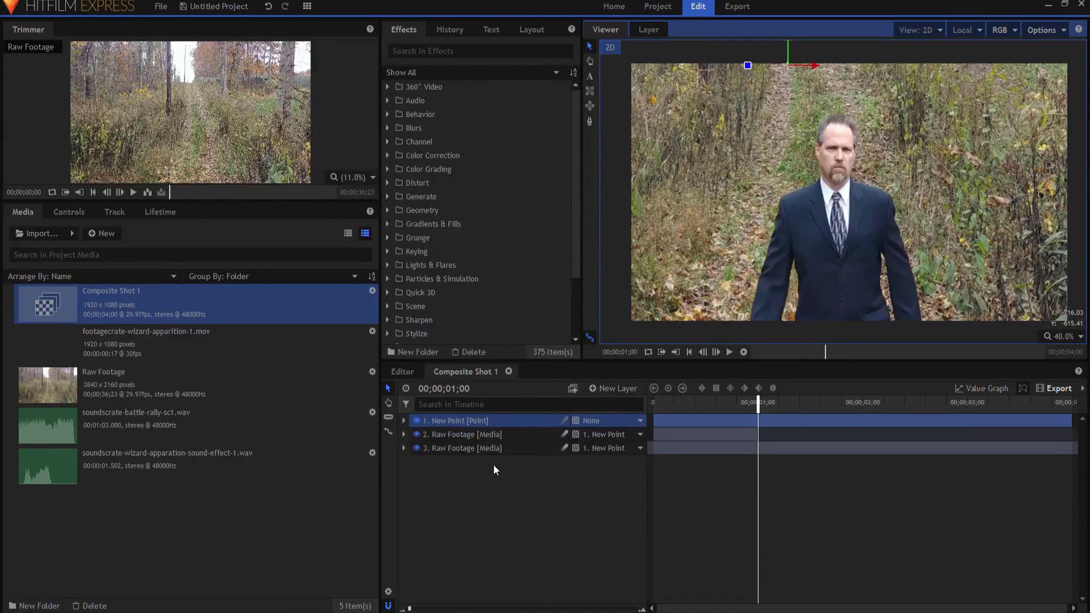
click(390, 417)
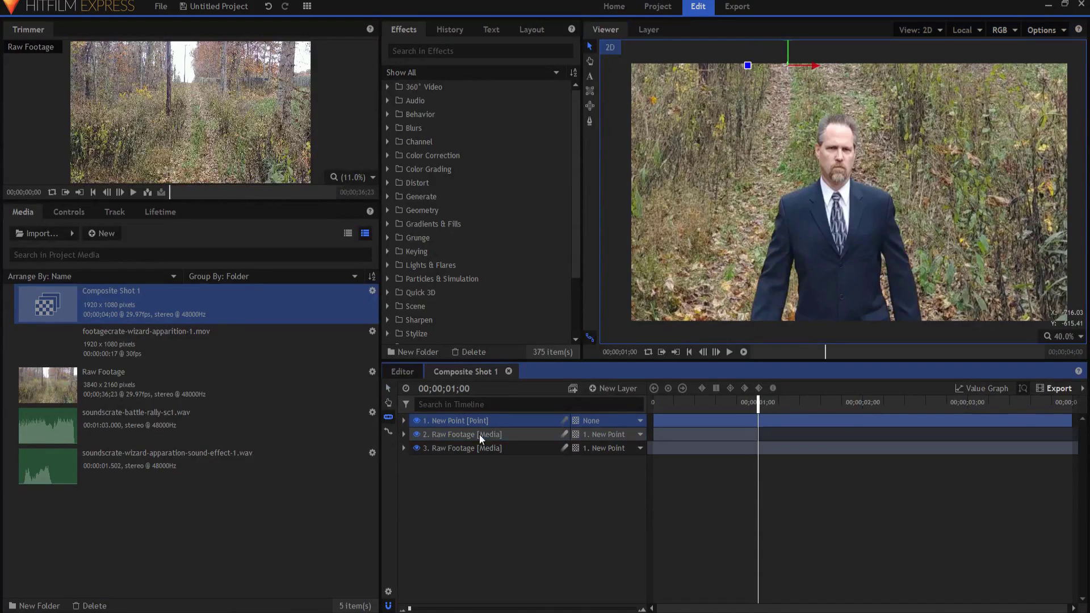
Slice layer 3 at the playhead, delete the extra Raw Footage piece, and check the cut.
click(760, 448)
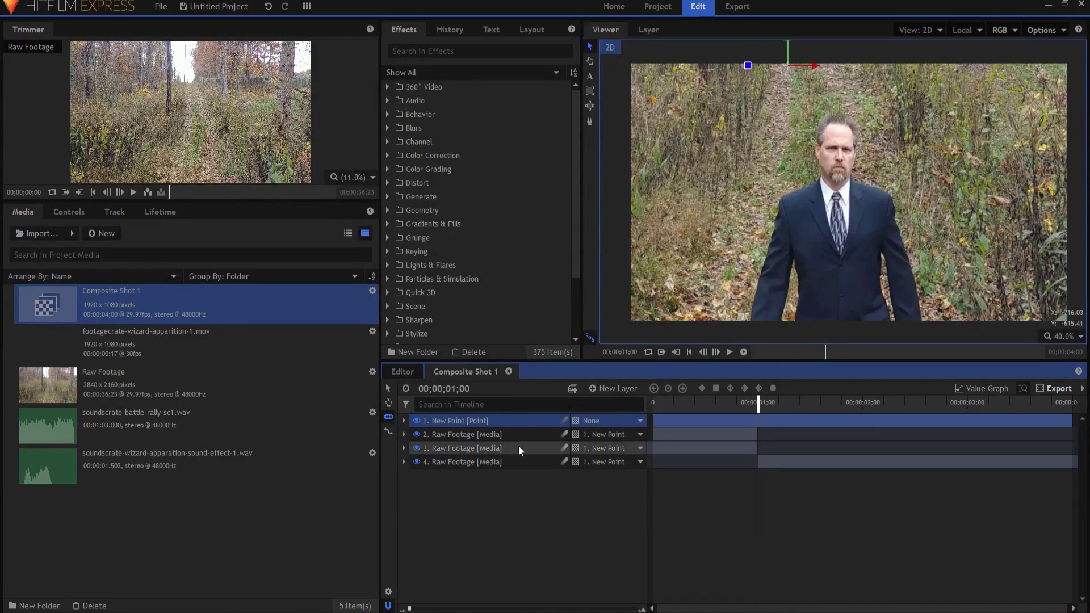
click(476, 447)
key(Delete)
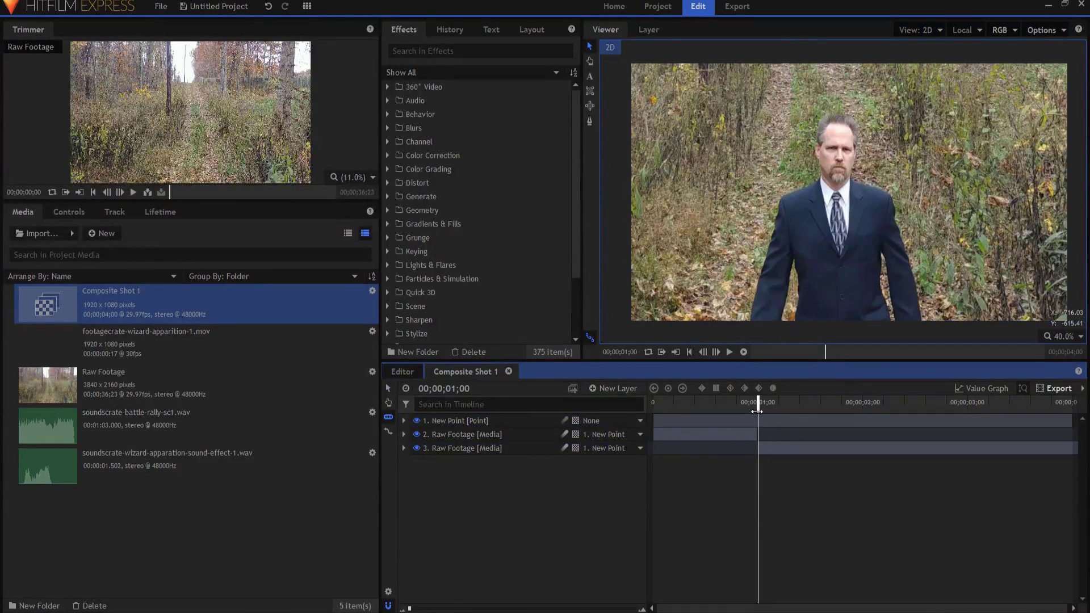
drag(757, 411, 756, 410)
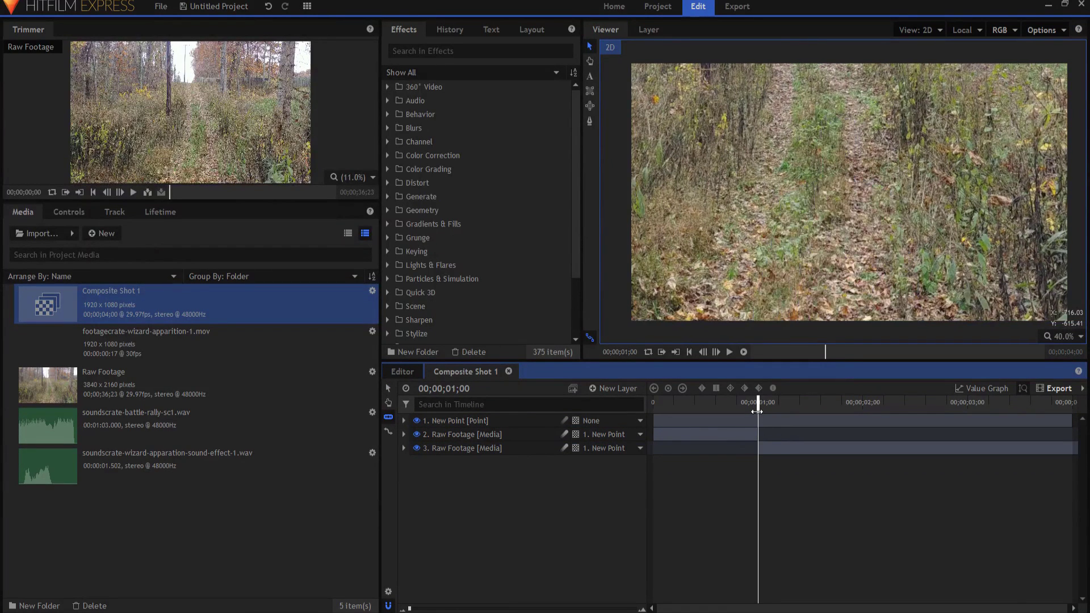
key(Left)
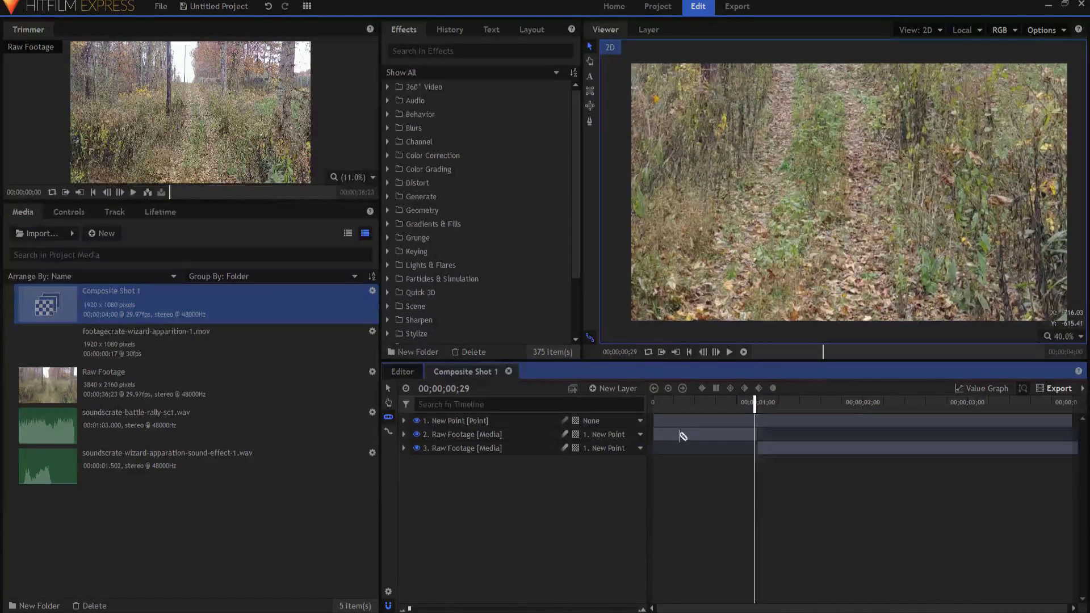
click(496, 434)
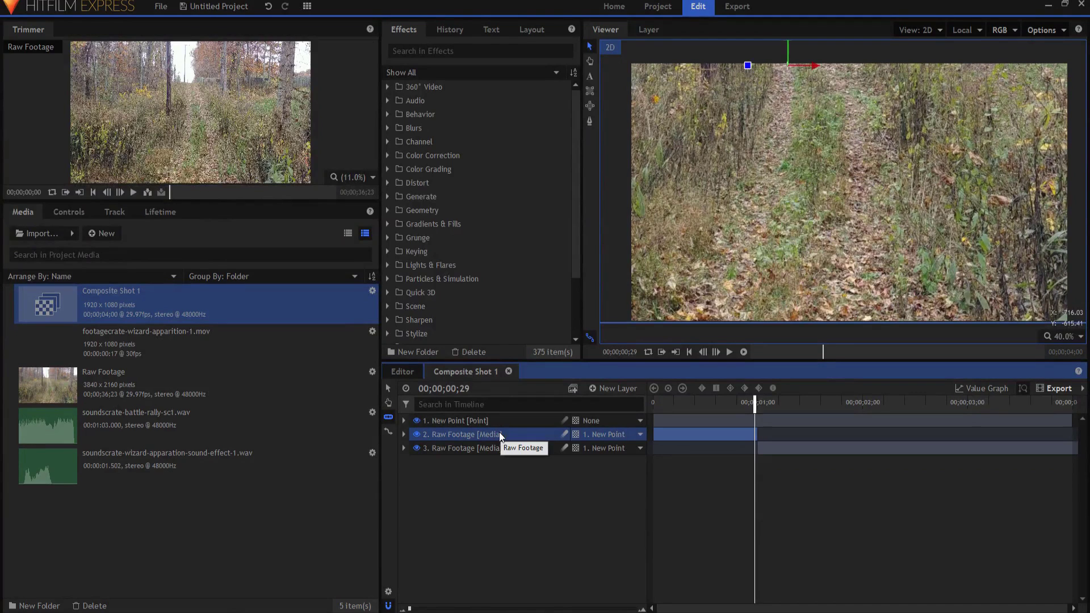
key(Right)
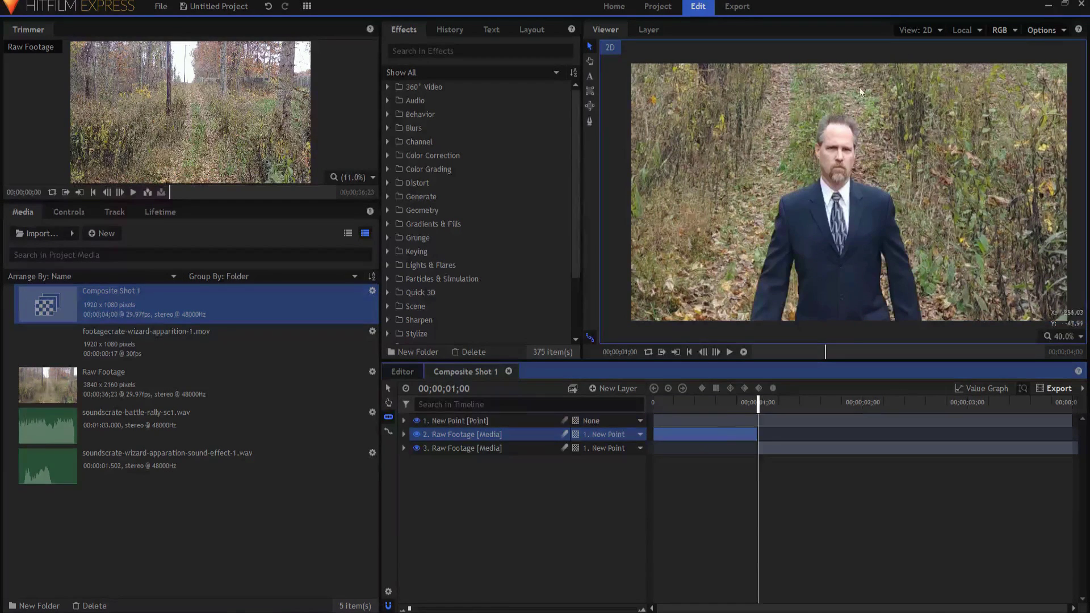
click(134, 342)
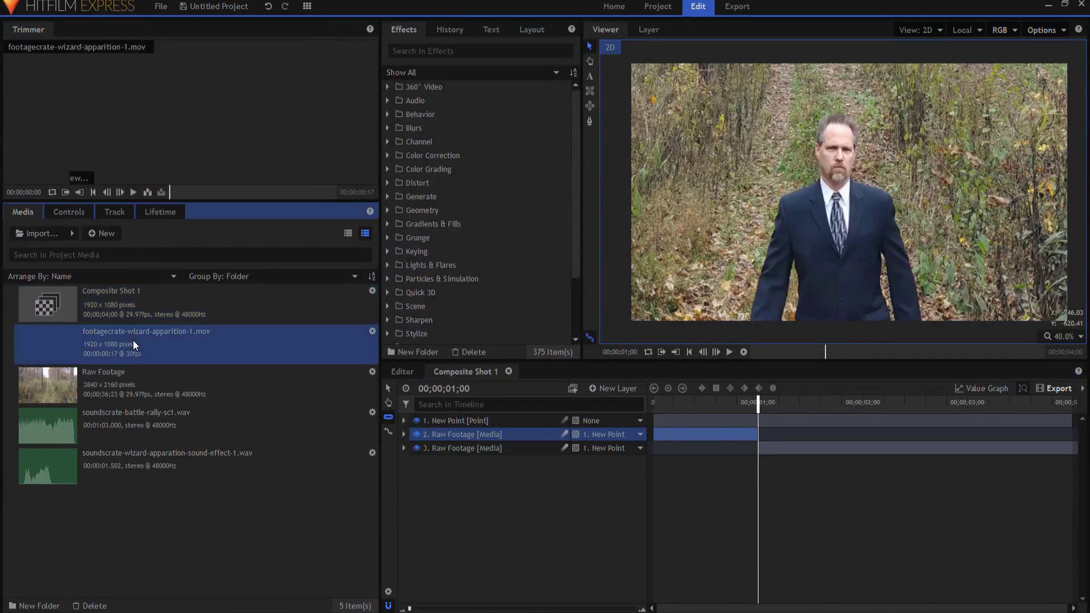
Add the wizard apparition clip on top, start it one frame earlier, and lower it over the man's chest.
click(133, 192)
drag(130, 342, 737, 422)
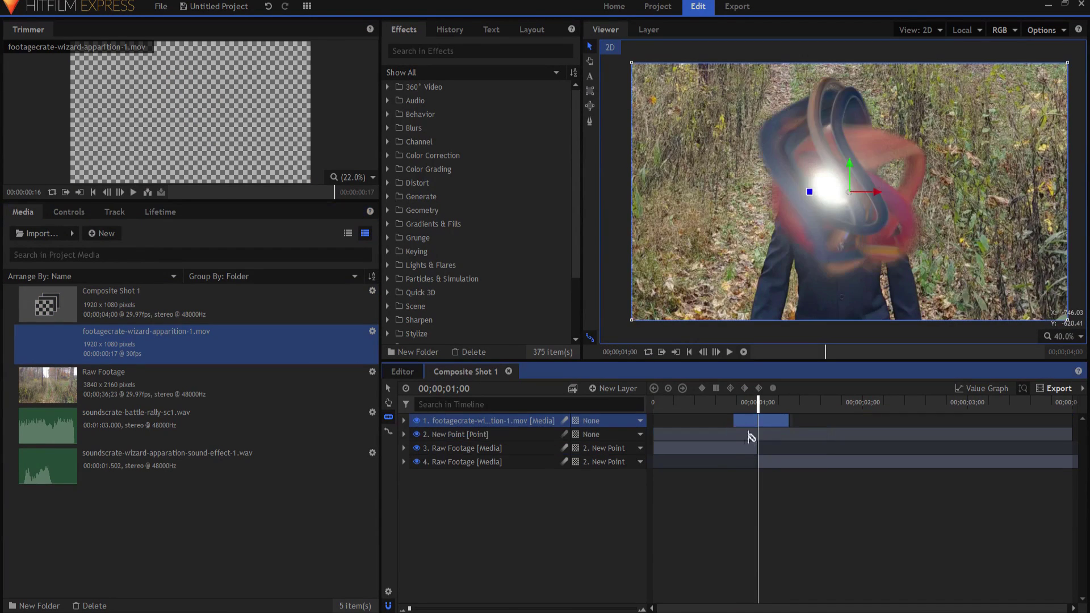
click(748, 422)
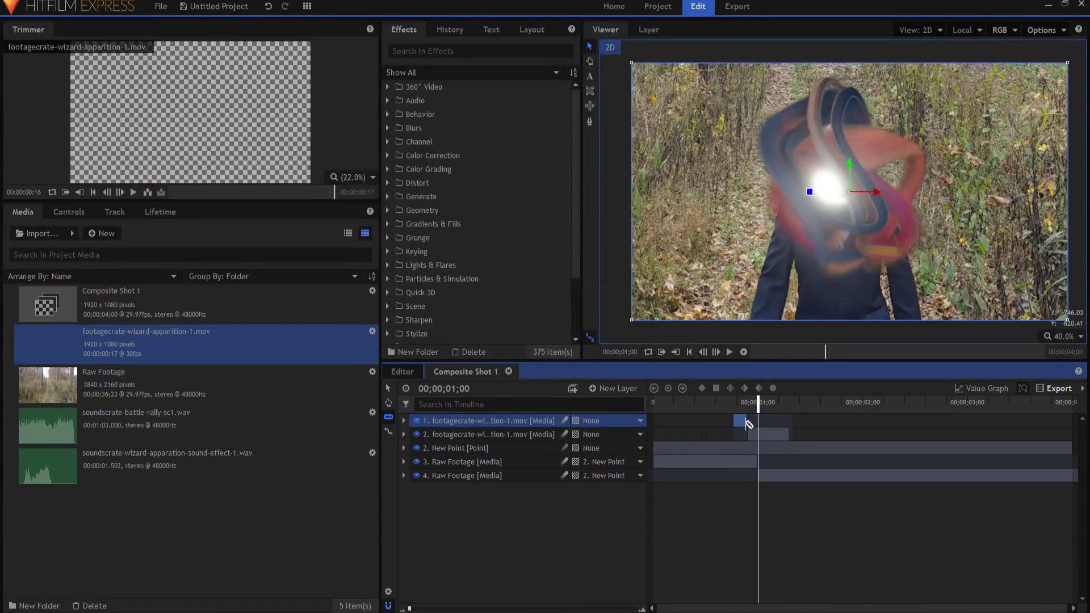
key(ctrl+z)
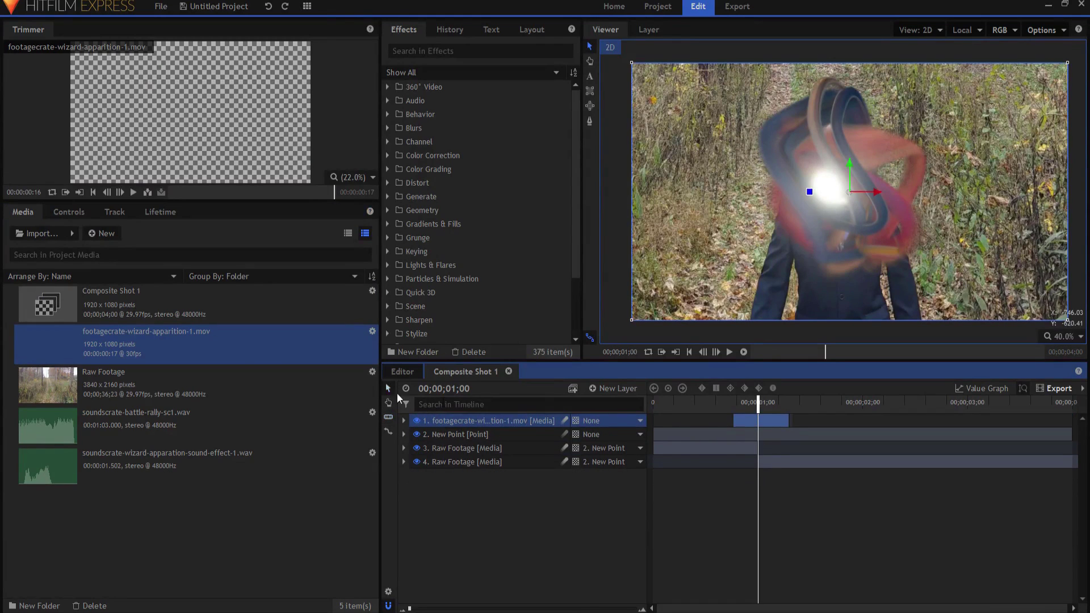
drag(745, 420, 749, 426)
drag(849, 165, 843, 226)
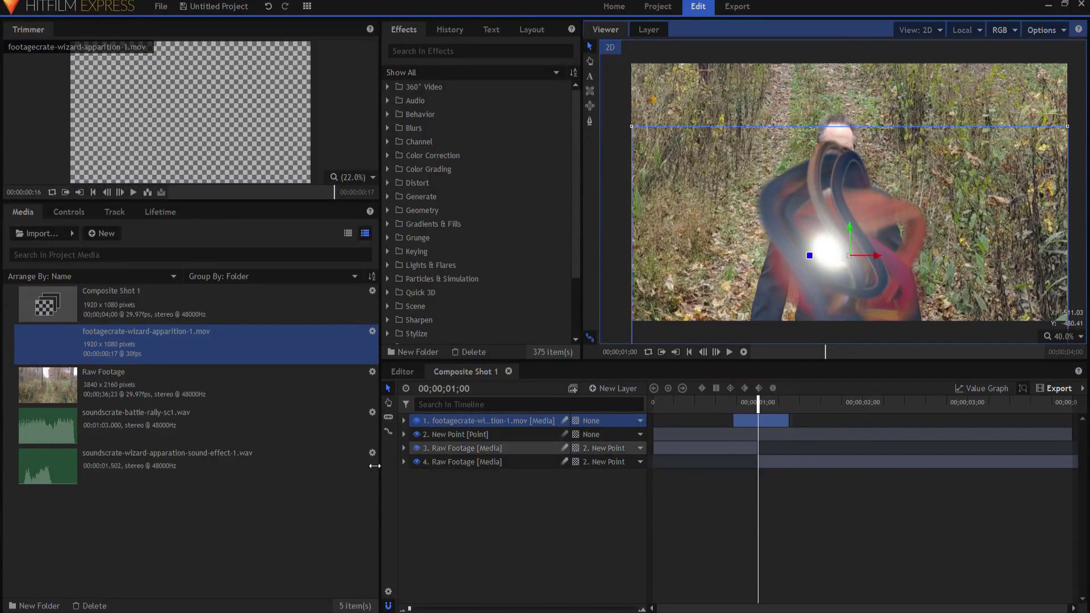
Scale the wizard apparition to 145% and start its clip one frame later.
click(405, 421)
click(415, 475)
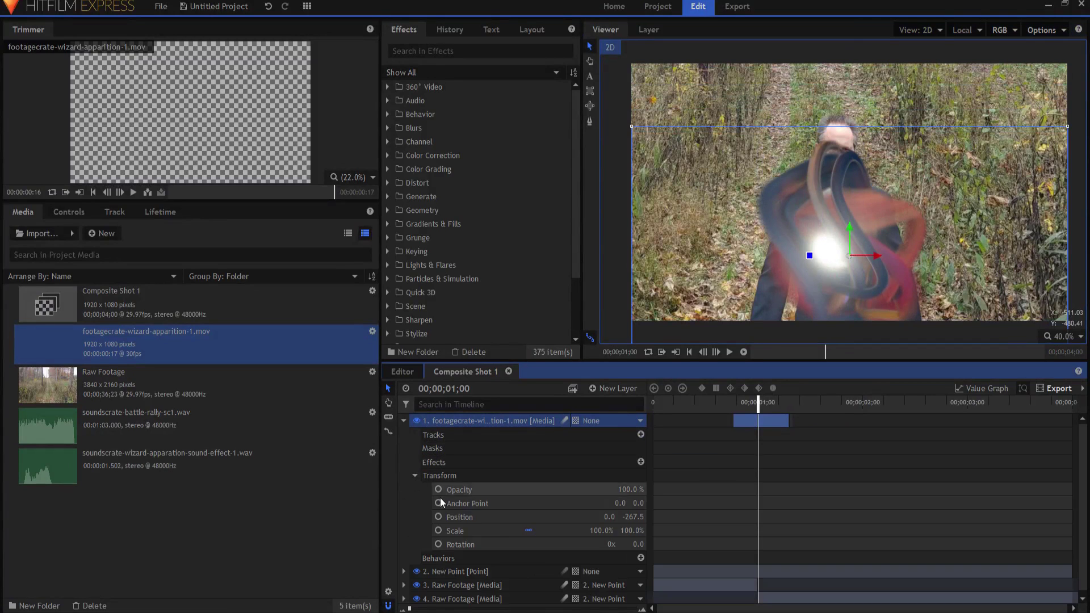
drag(614, 525, 643, 525)
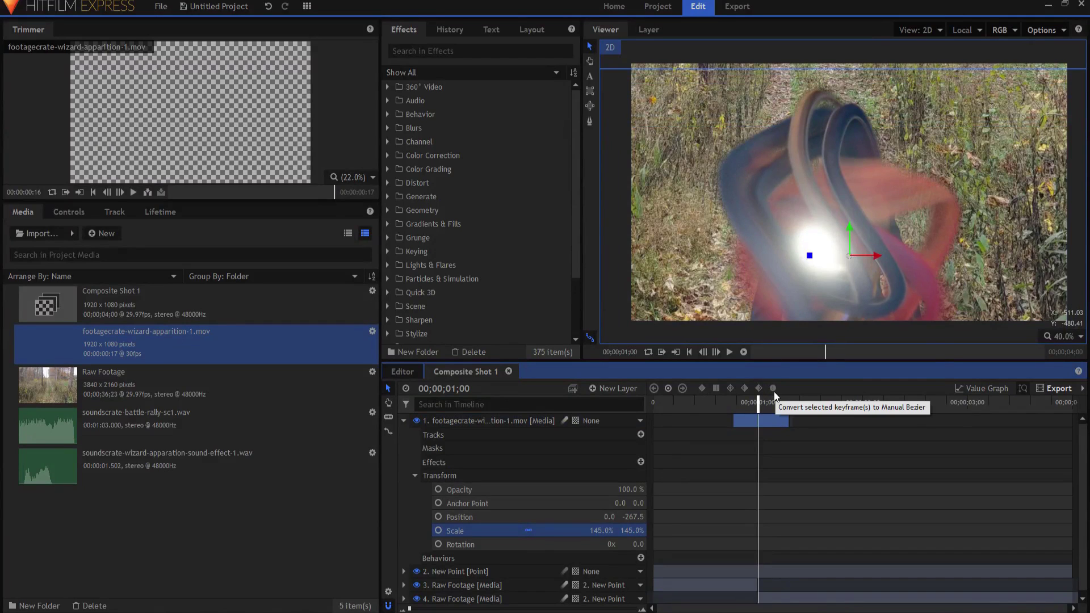
key(Left)
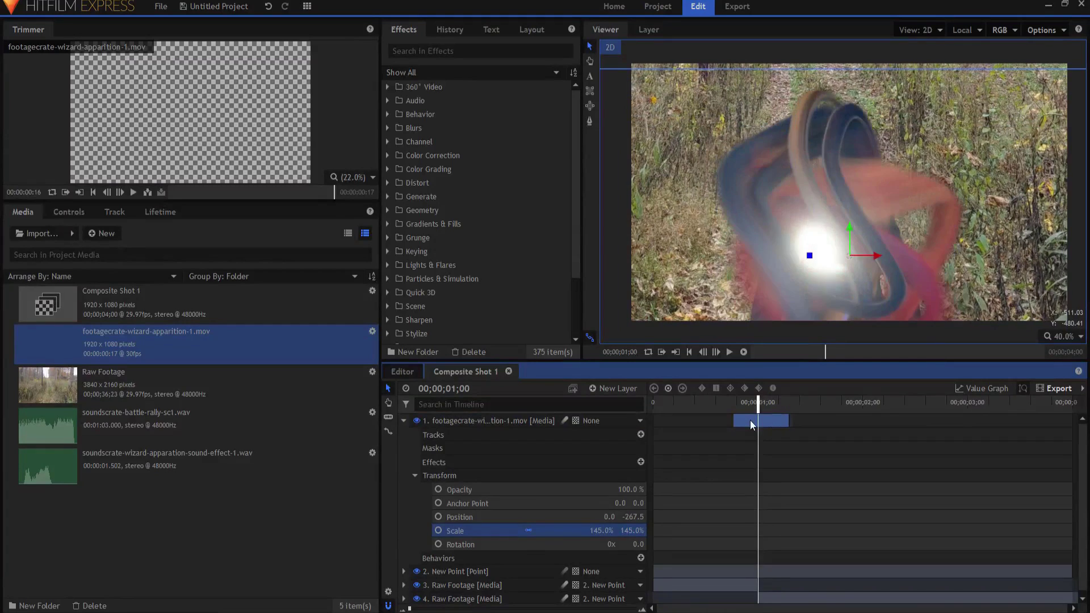
drag(750, 420, 754, 420)
key(Right)
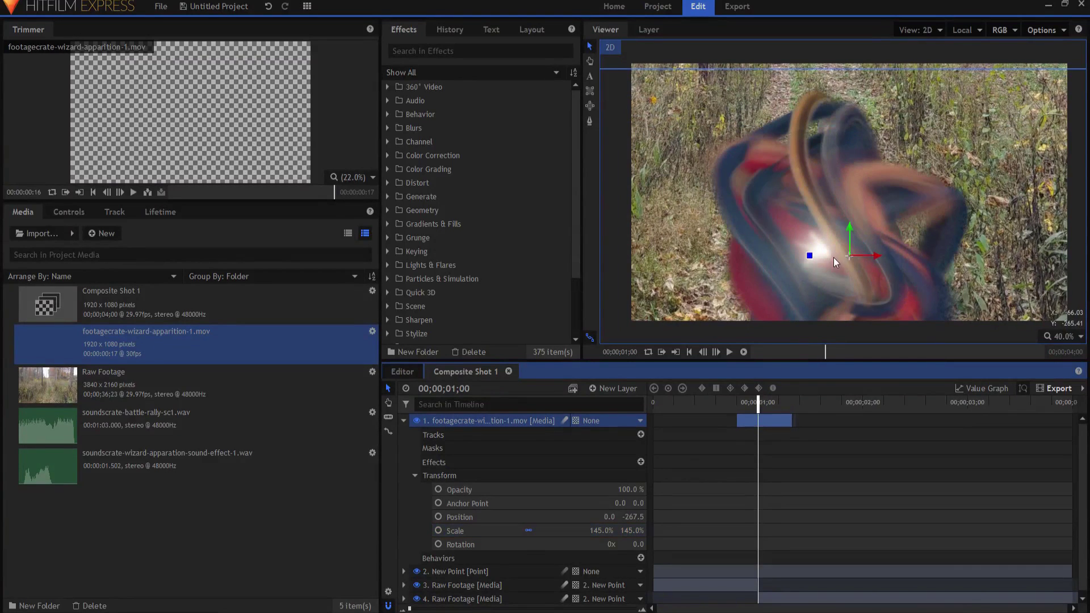
Step frame by frame from the wizard clip's start to preview the apparition.
key(Up)
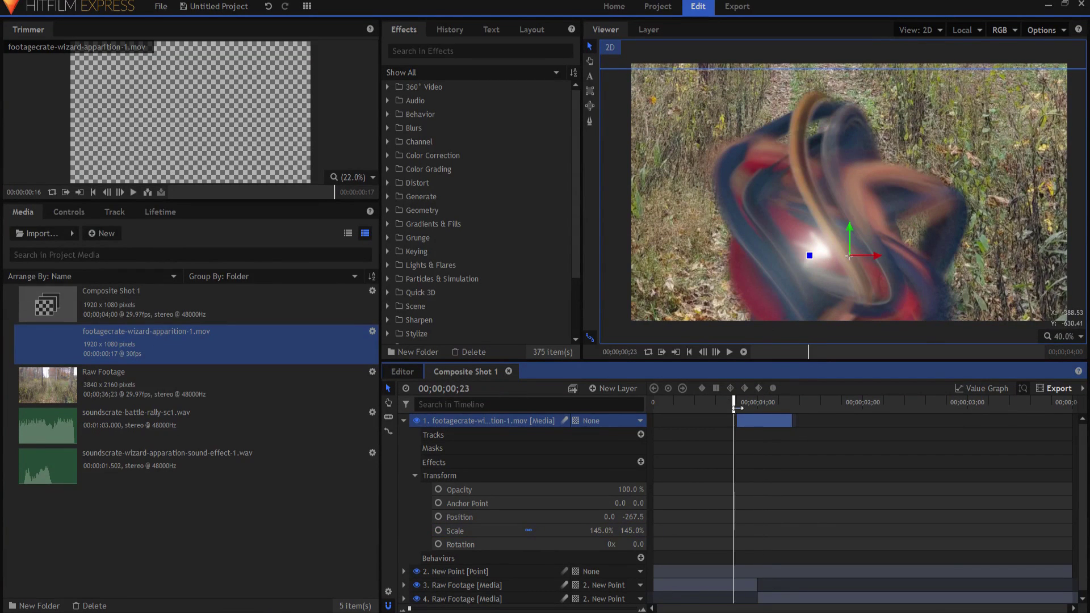
key(Right)
key(Right)
key(Right)
key(Right)
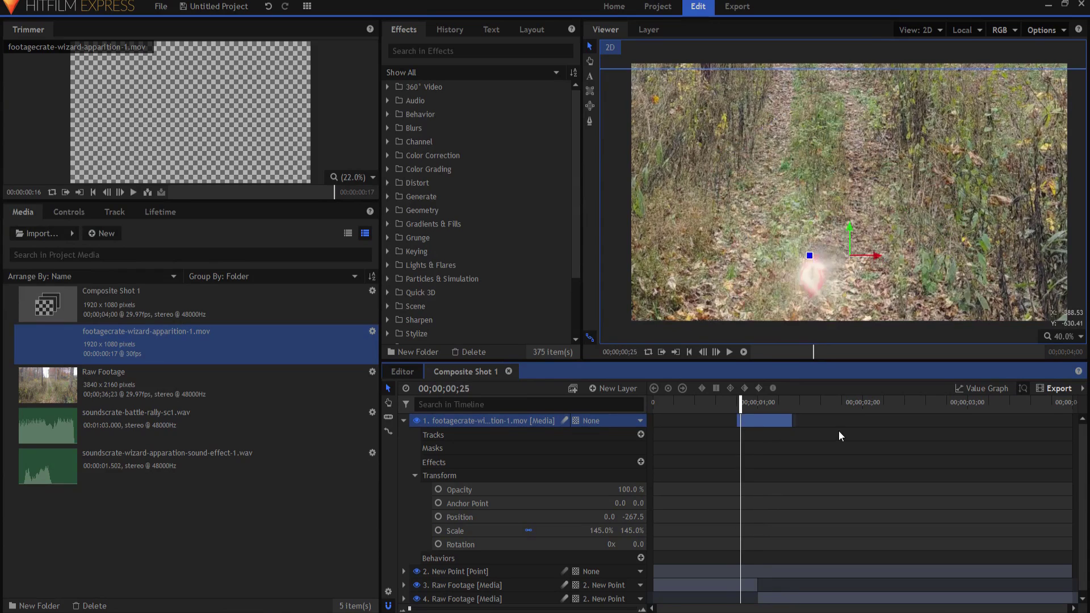
key(Right)
key(Right)
key(Right)
key(Right)
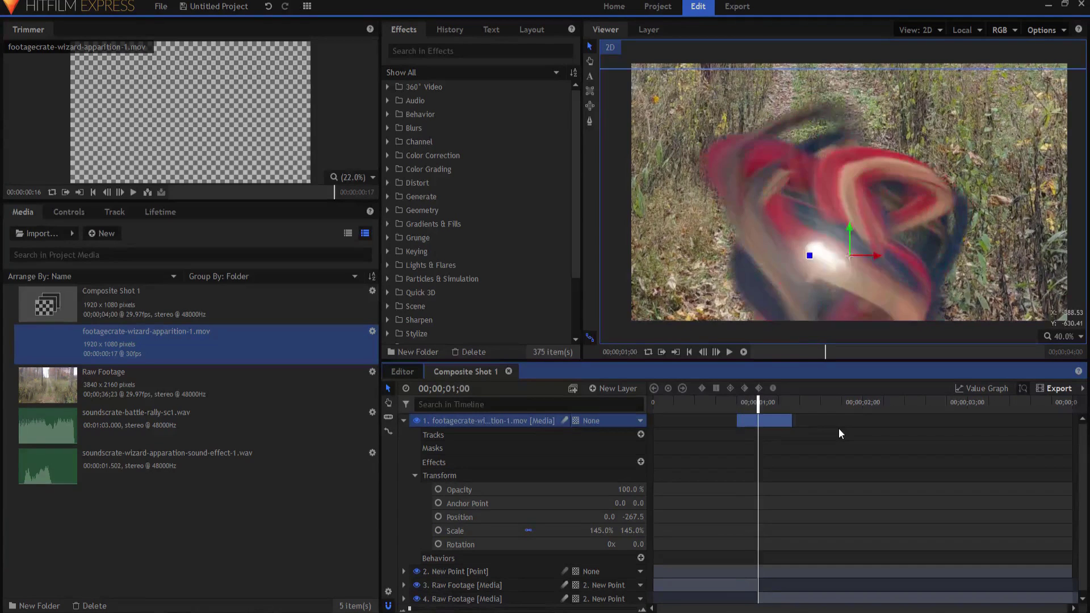
key(Right)
key(Right)
key(Right)
key(Right)
key(Right)
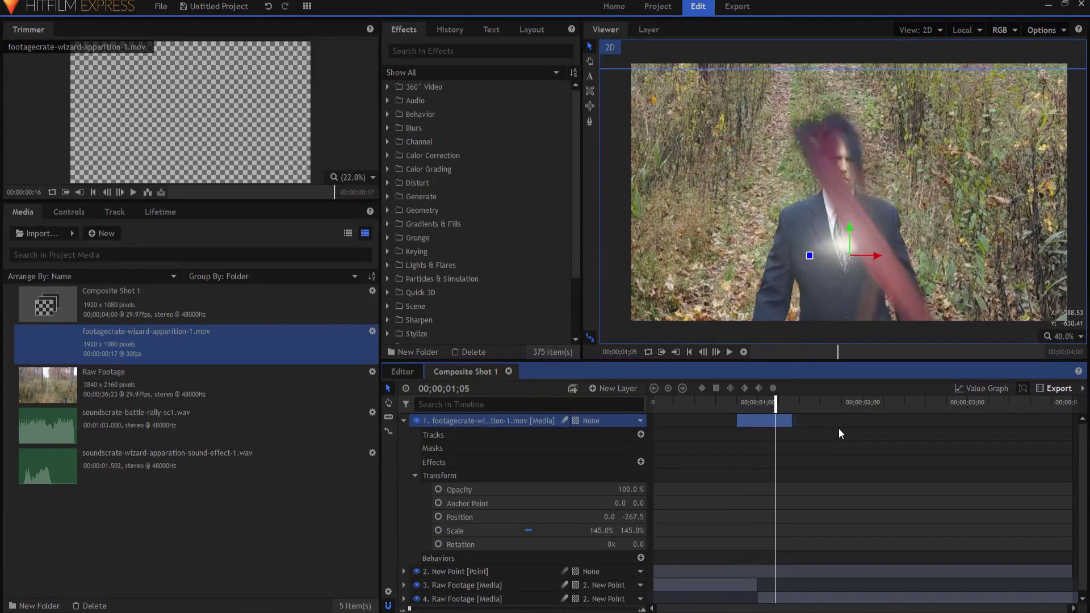
key(Right)
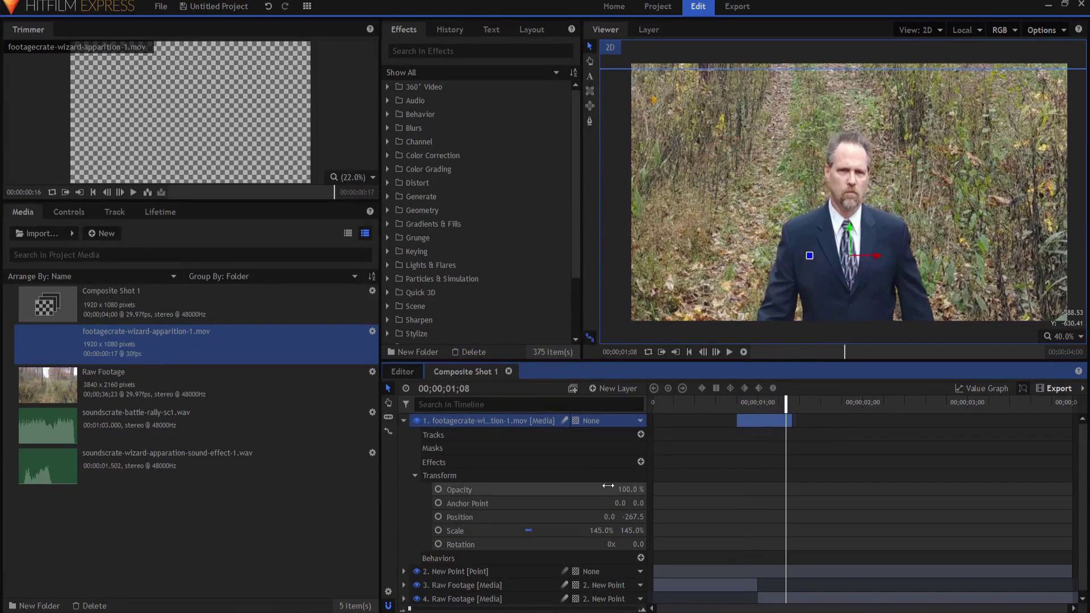
Collapse the wizard layer and return the playhead to the one-second frame.
click(403, 421)
click(591, 480)
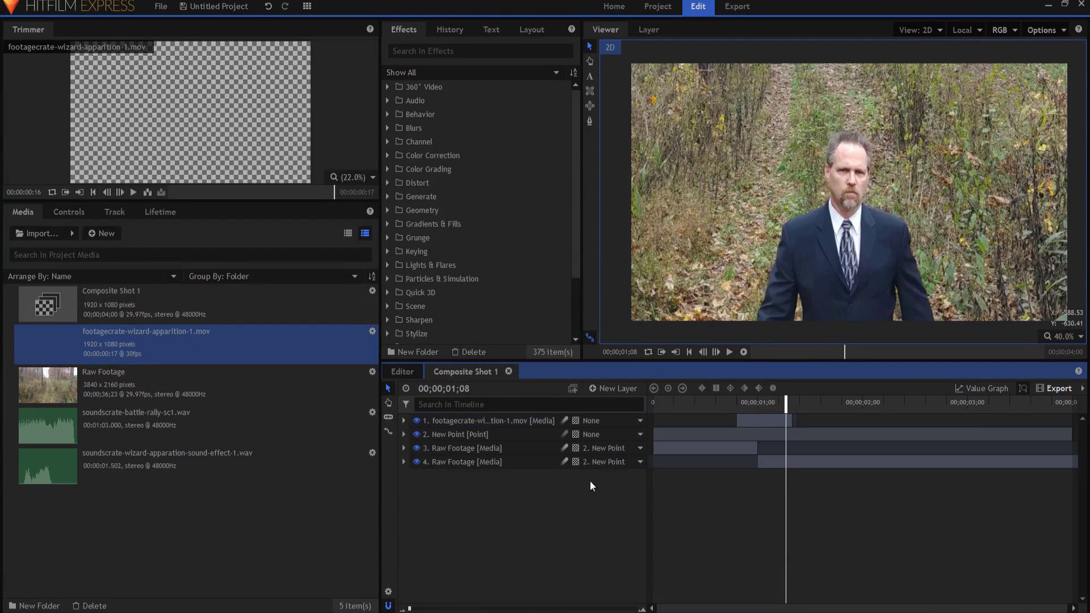
click(762, 404)
drag(761, 408, 765, 401)
key(Right)
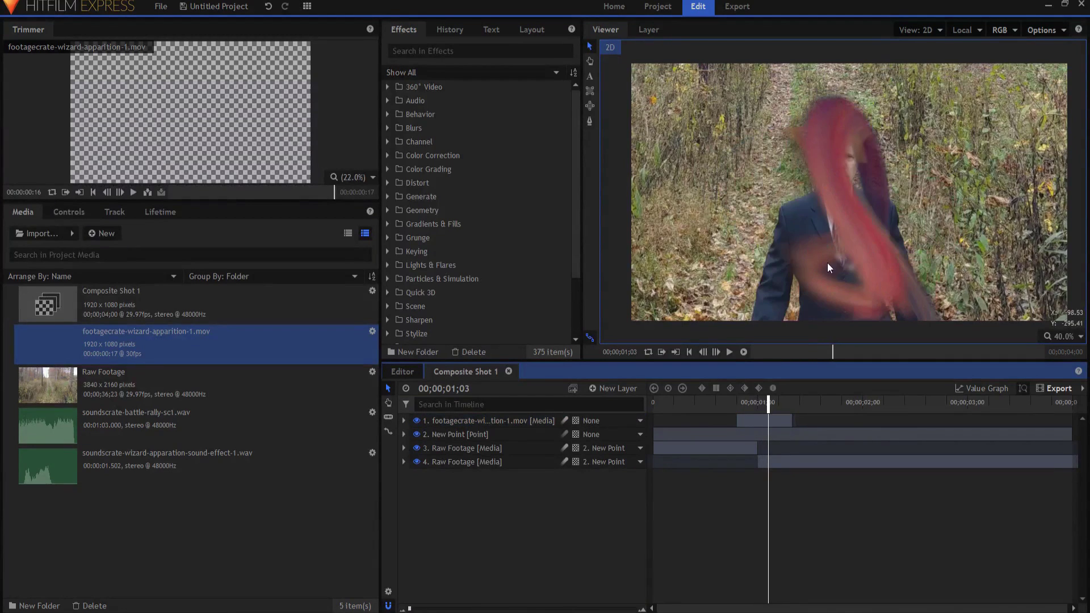
key(Left)
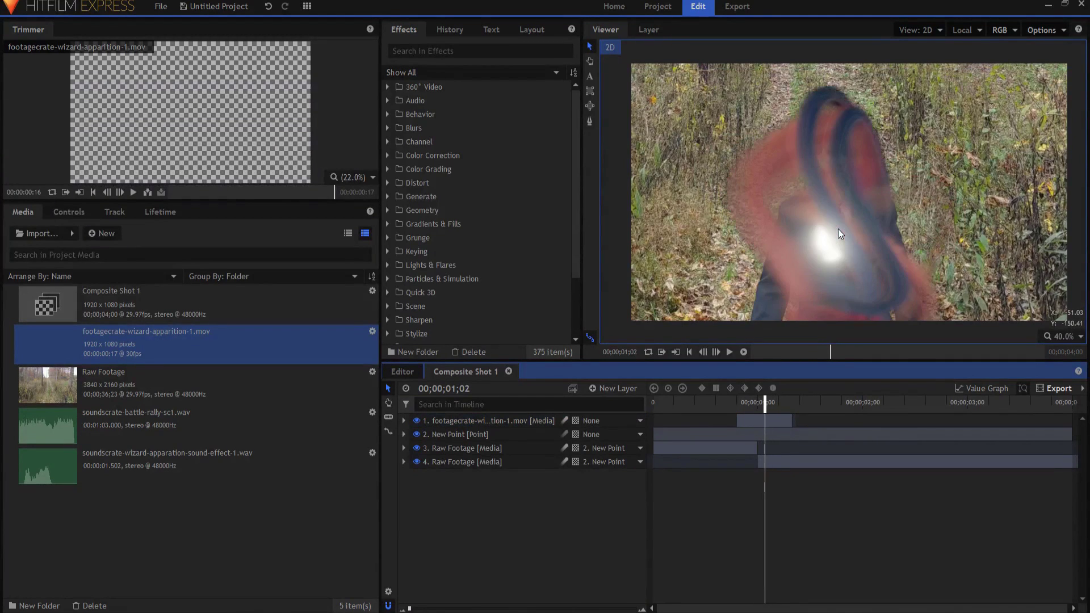
key(Left)
key(Left)
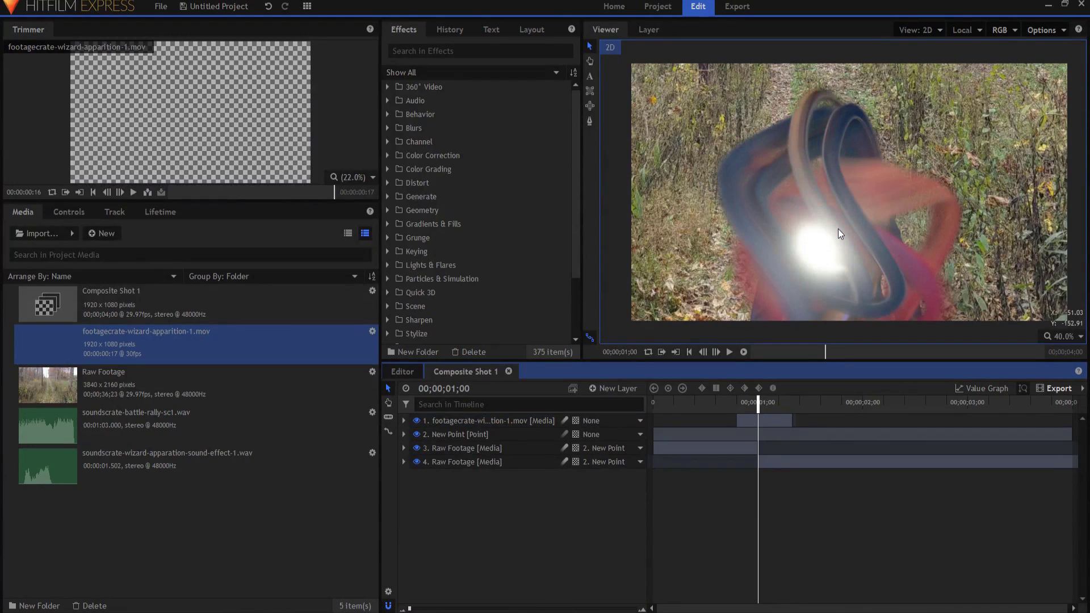
click(454, 49)
text(hue)
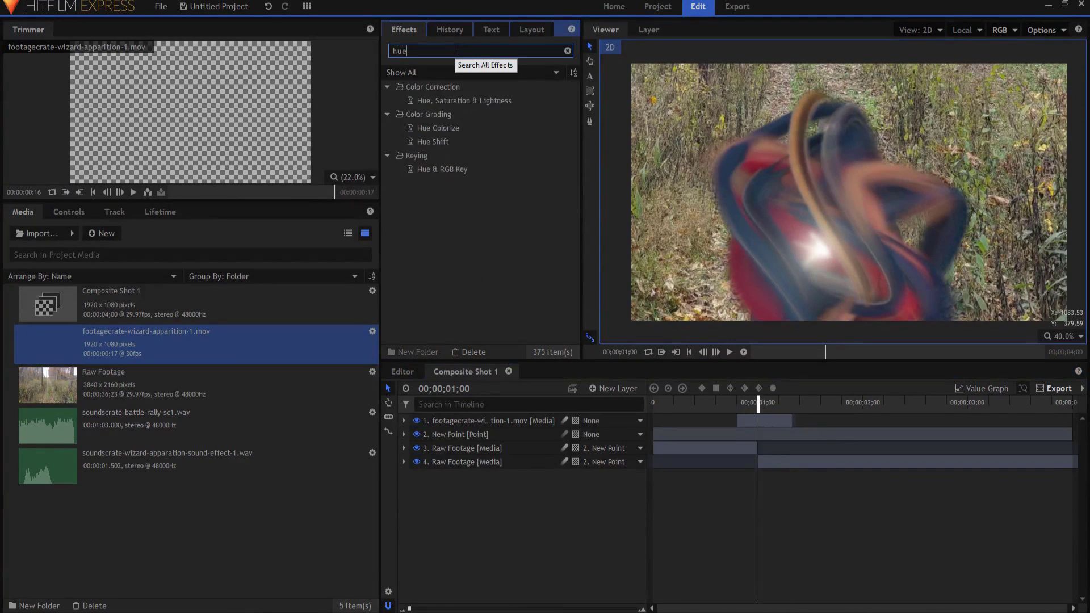
drag(440, 100, 479, 419)
click(427, 475)
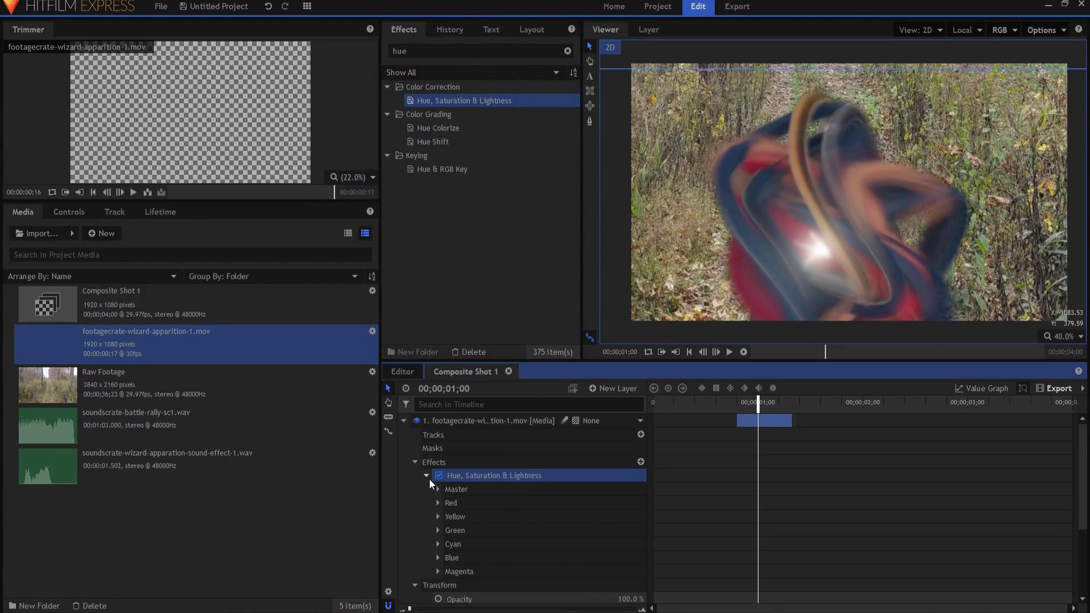
click(437, 502)
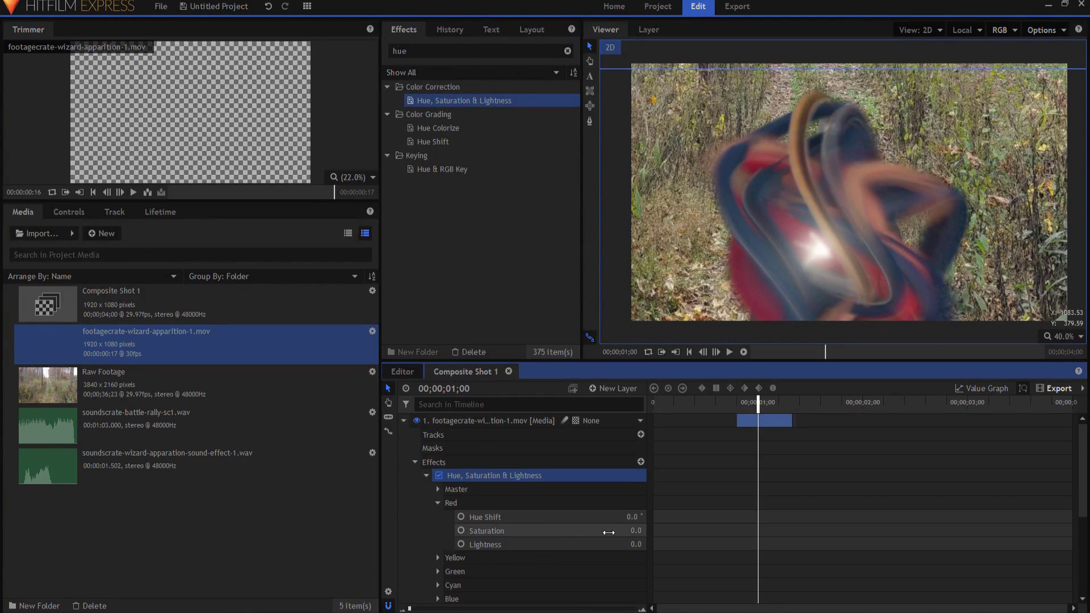
drag(640, 531, 601, 531)
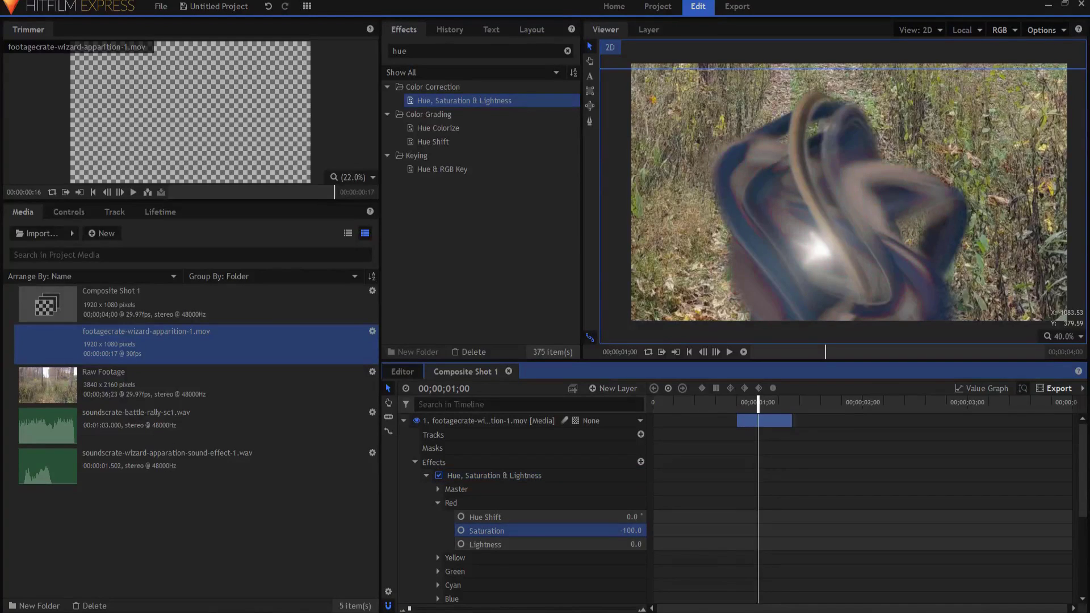
click(508, 475)
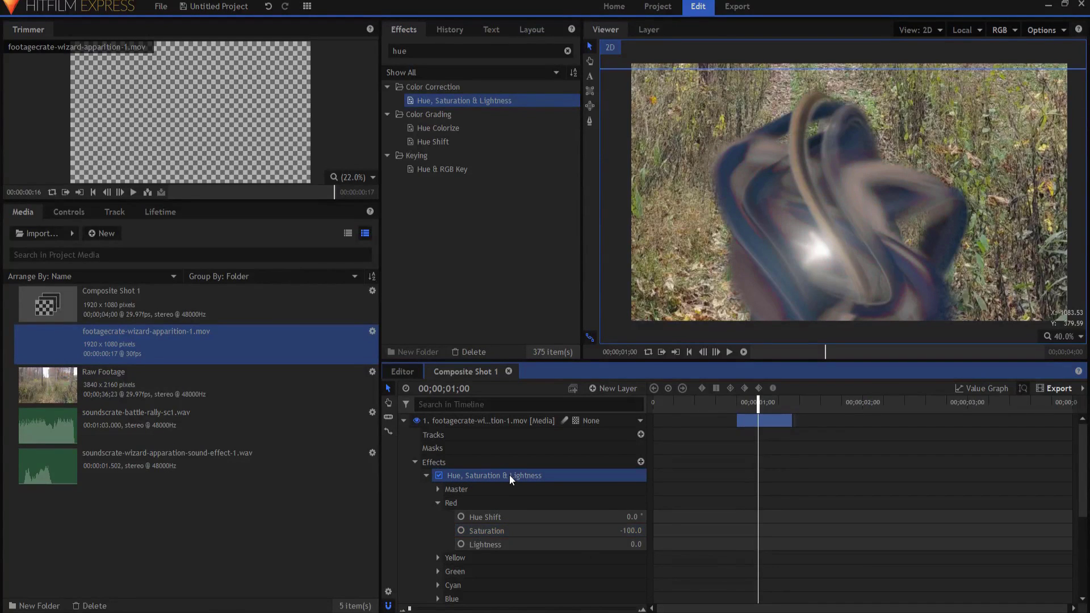
key(Delete)
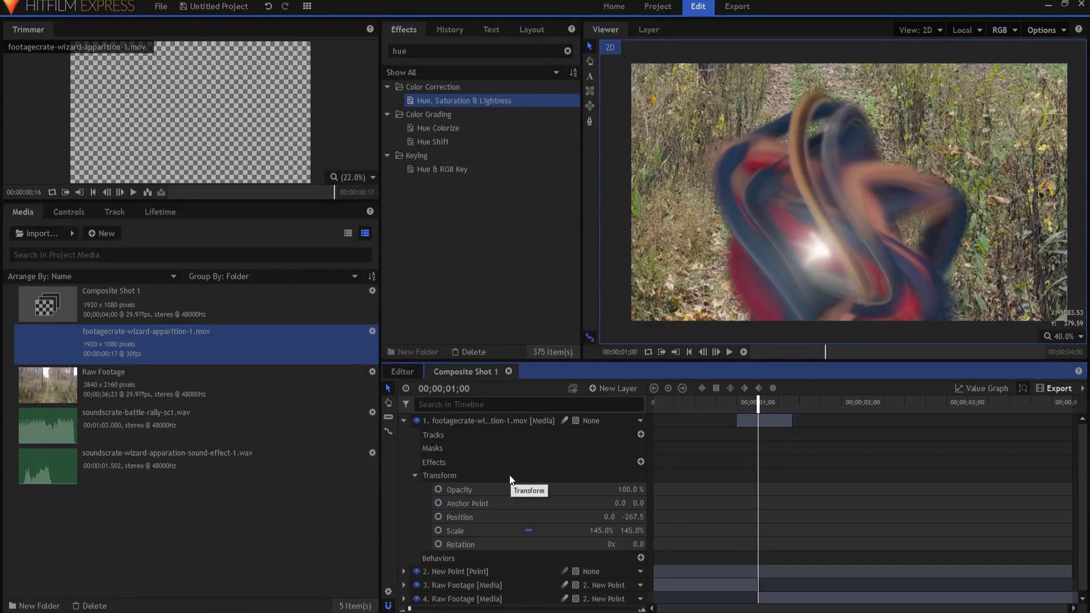
click(404, 420)
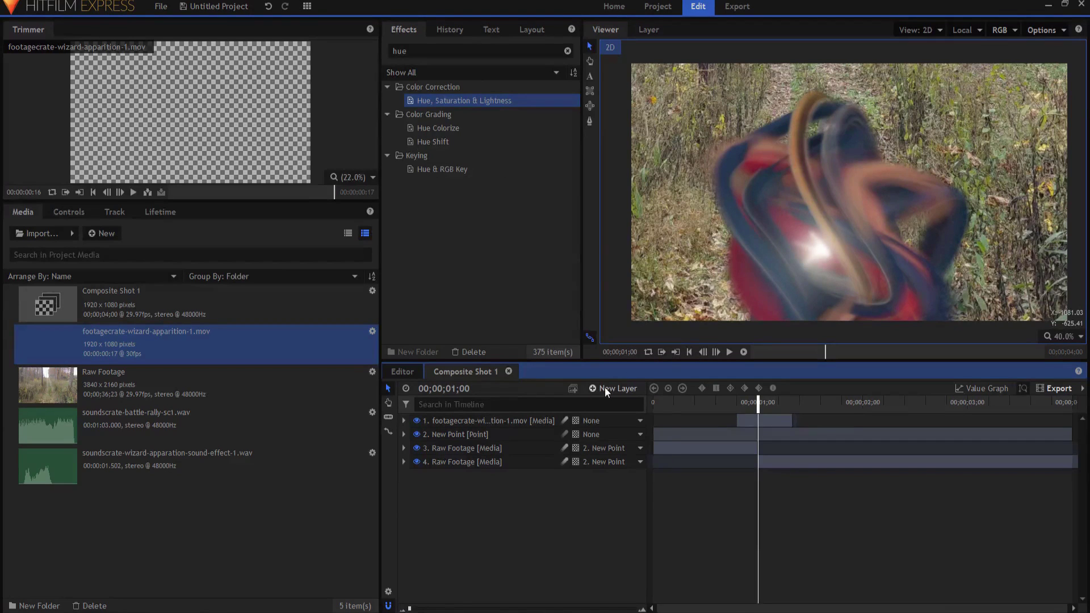
click(605, 388)
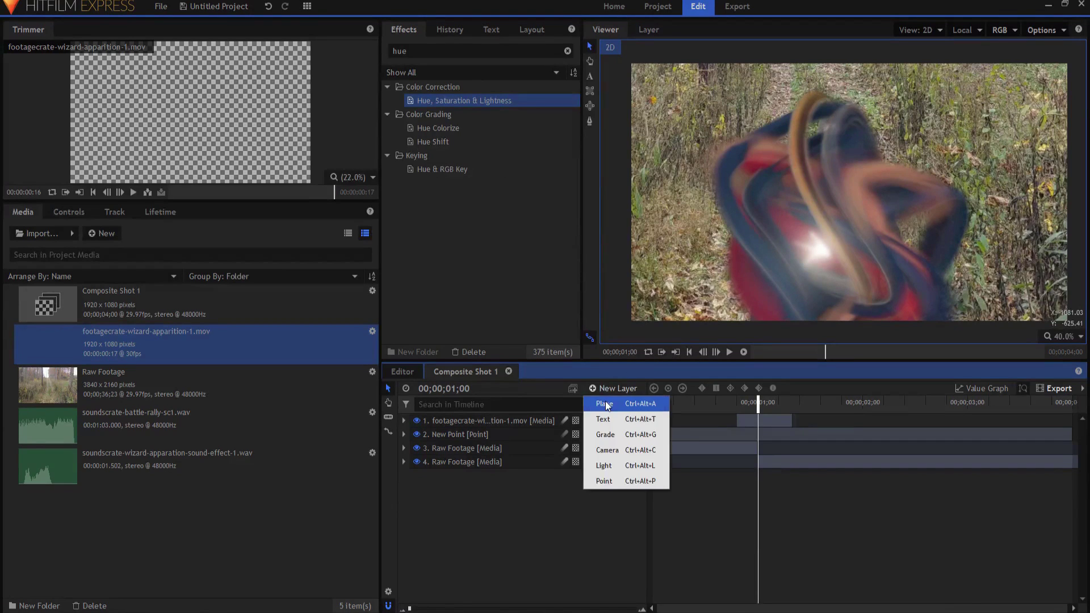
Add a New Grade layer below New Point with a Bulge effect, and hide the wizard layer.
click(608, 435)
drag(548, 425, 530, 457)
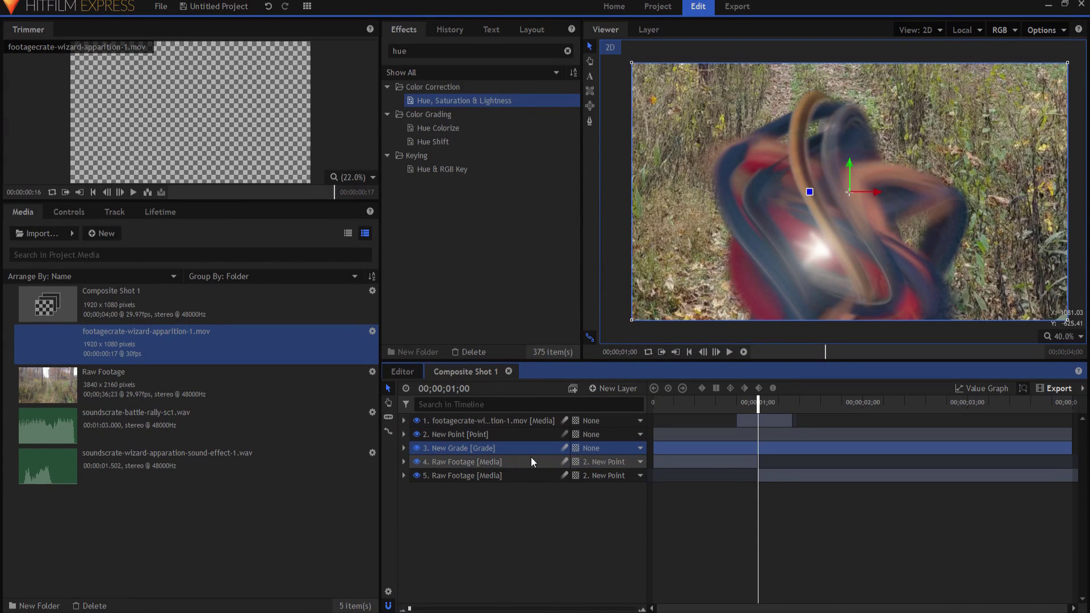
double_click(430, 51)
text(bulg)
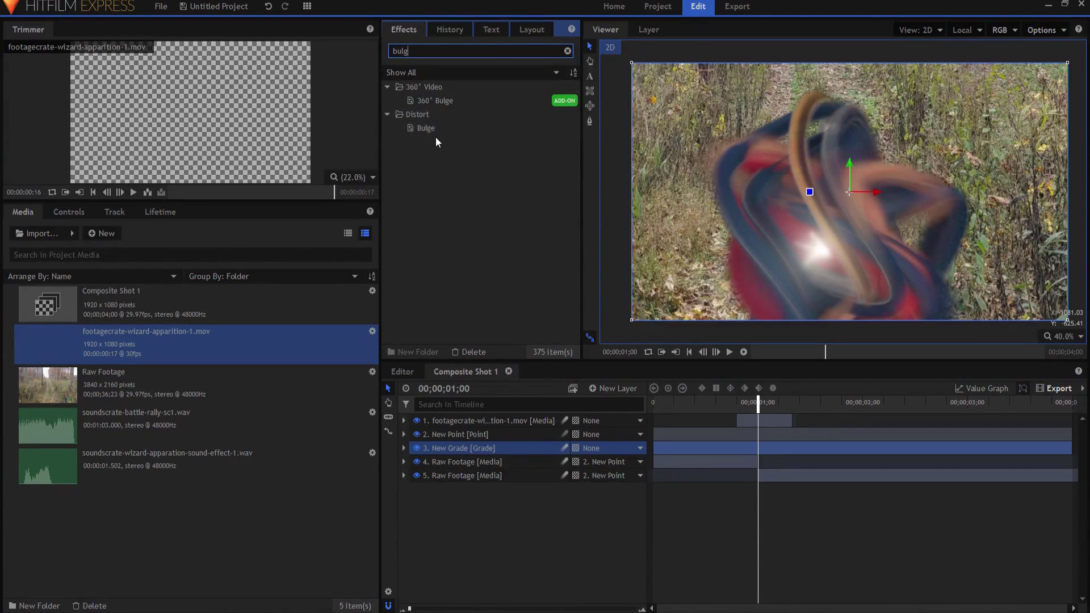
drag(427, 128, 470, 450)
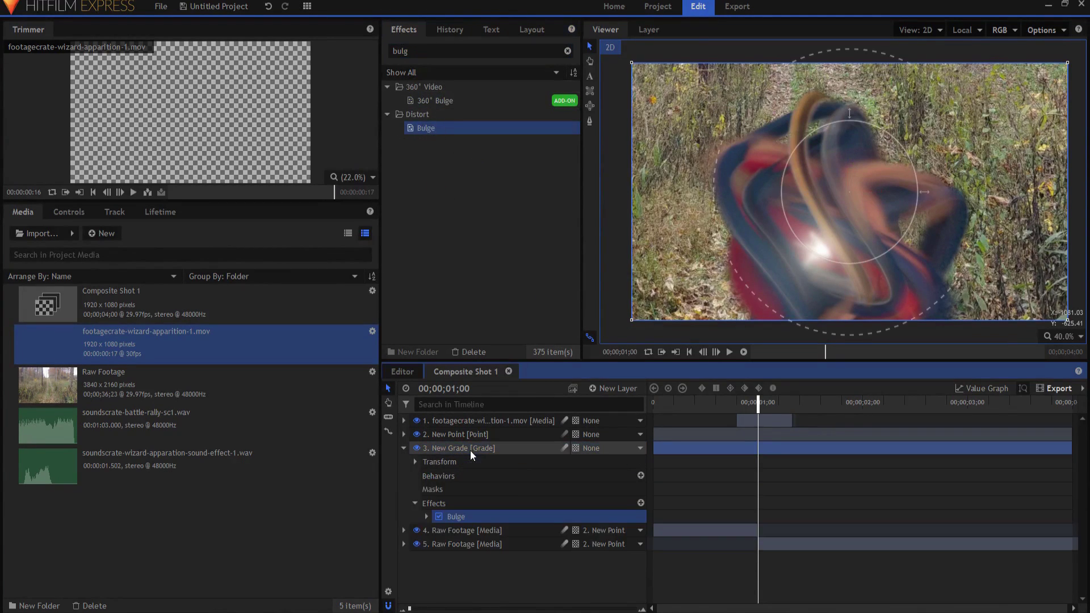
click(426, 516)
click(437, 530)
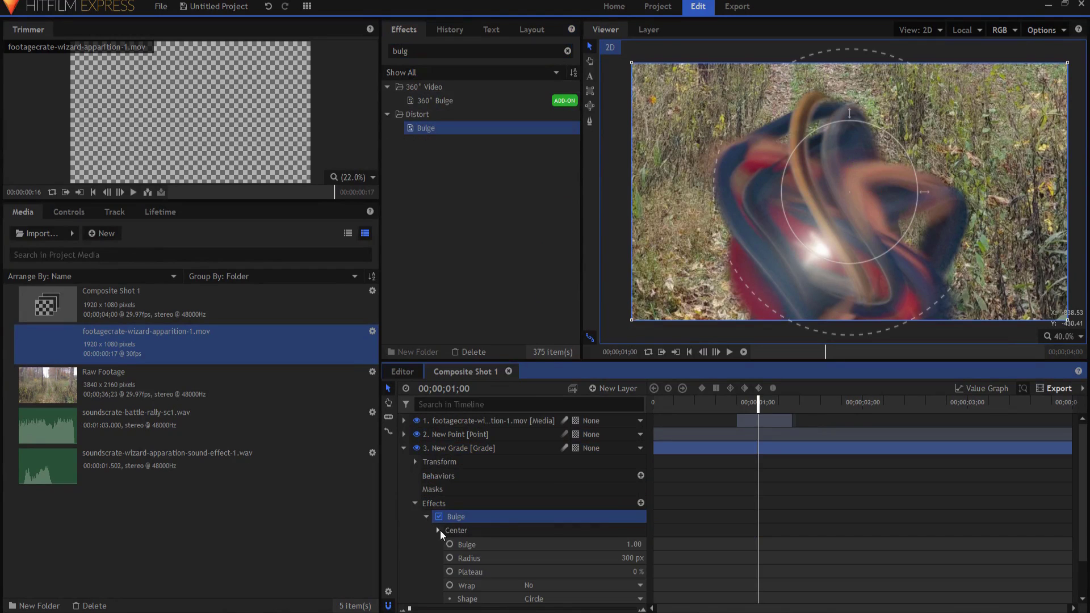
click(417, 421)
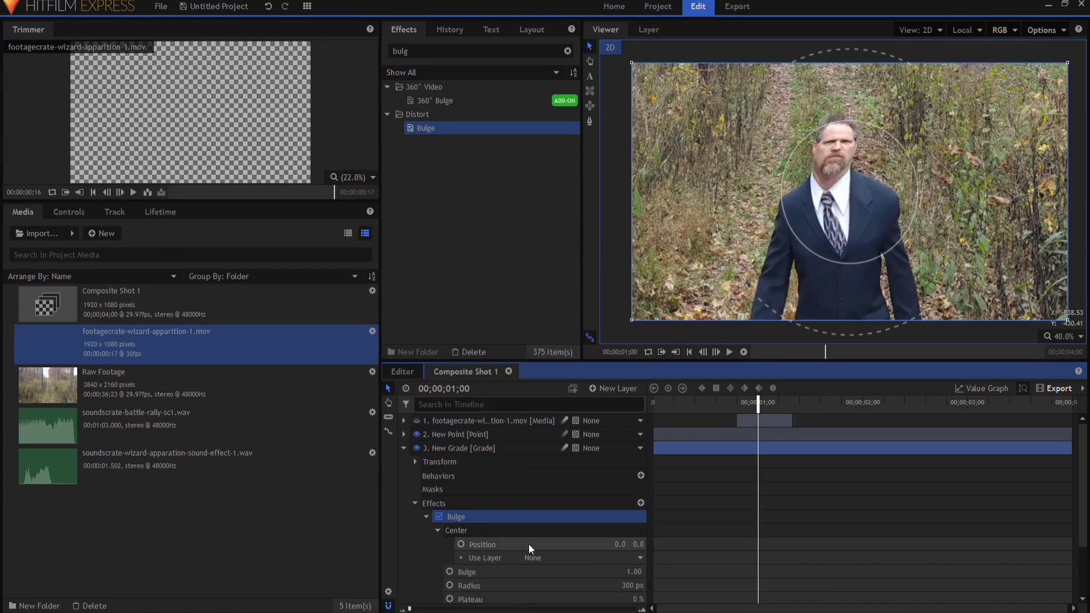
Centre the Bulge at -49, -102, scale it 1.37 × 1.86, and keyframe its strength at 1.00.
drag(624, 542, 540, 544)
drag(608, 544, 611, 516)
scroll(602, 510, down, 2)
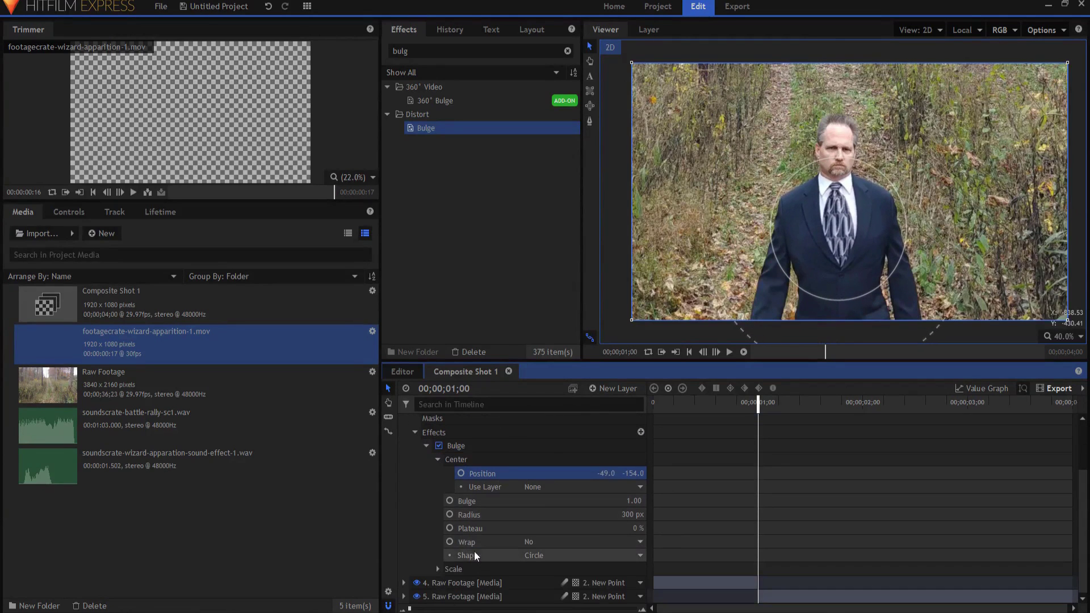
click(437, 570)
scroll(465, 571, down, 1)
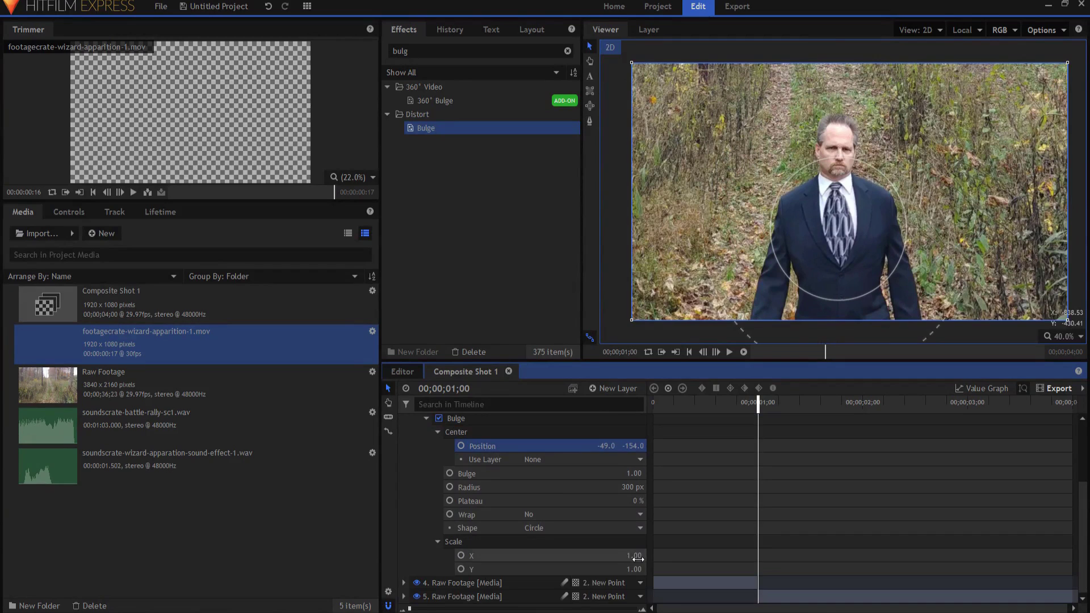
drag(633, 569, 650, 555)
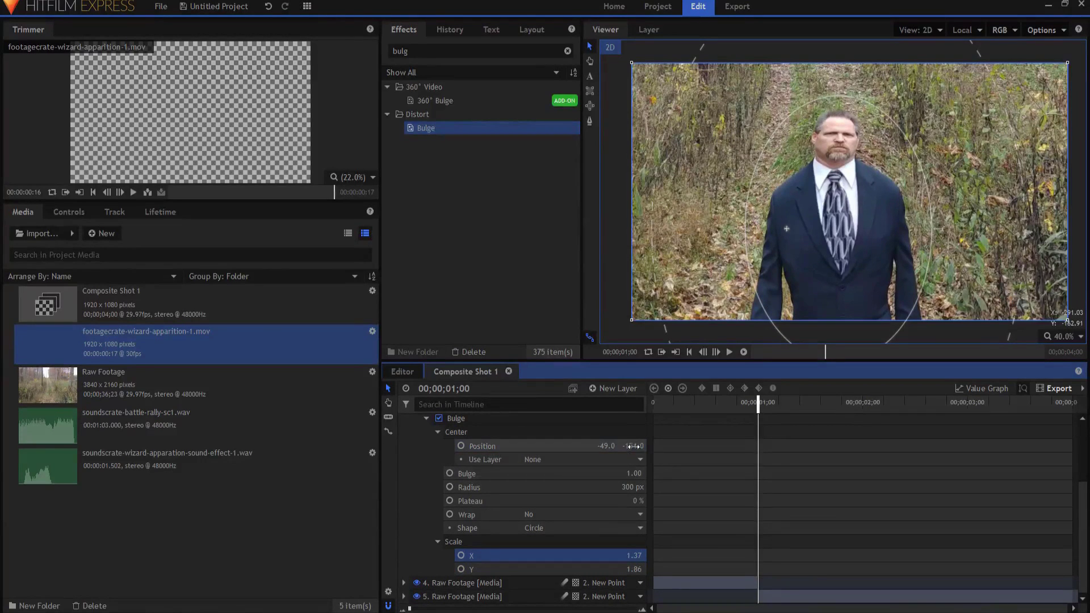
drag(633, 445, 624, 445)
scroll(475, 462, up, 3)
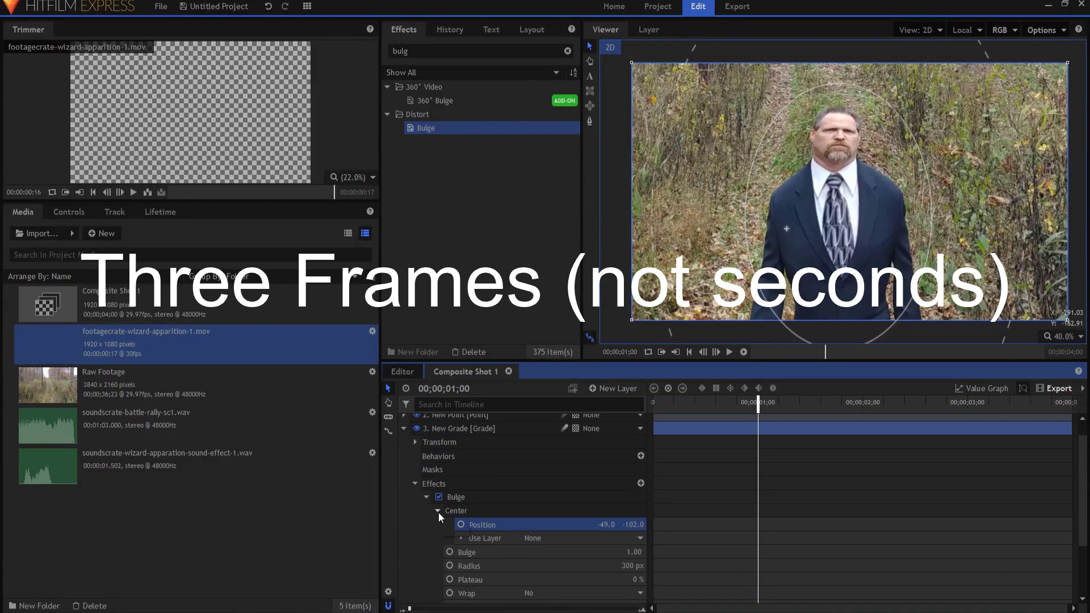
click(450, 552)
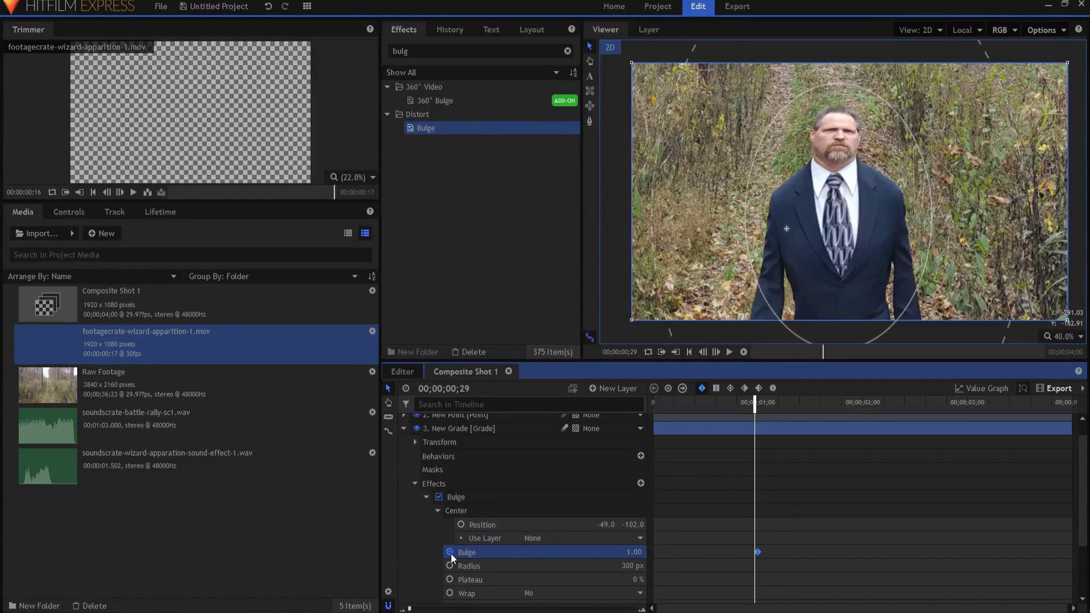
Key the Bulge strength to 0 at 00;27, just before the full-bulge frame.
key(Left)
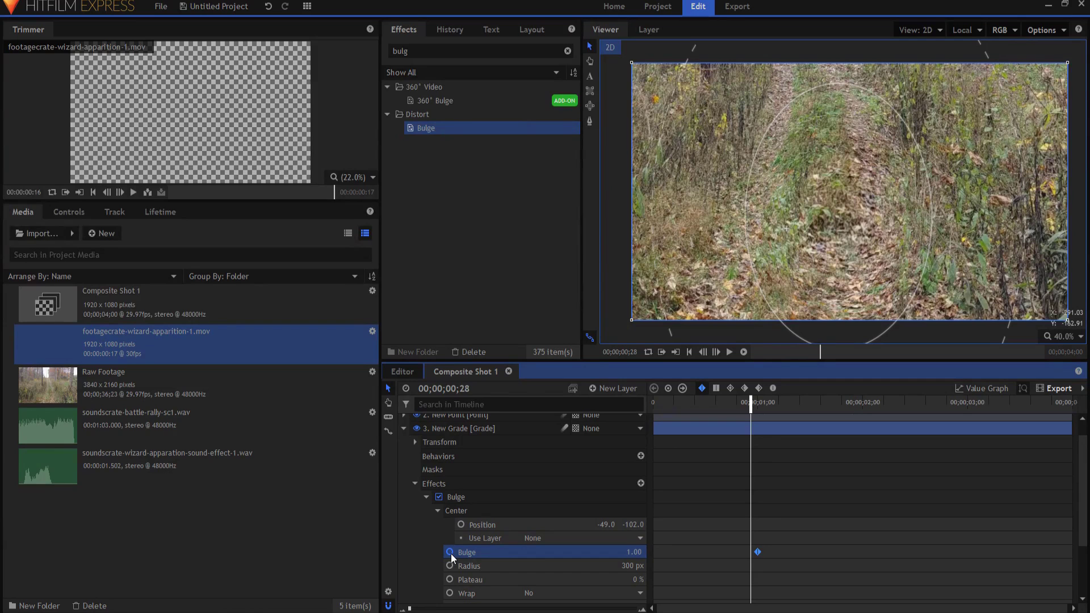
key(Left)
click(634, 552)
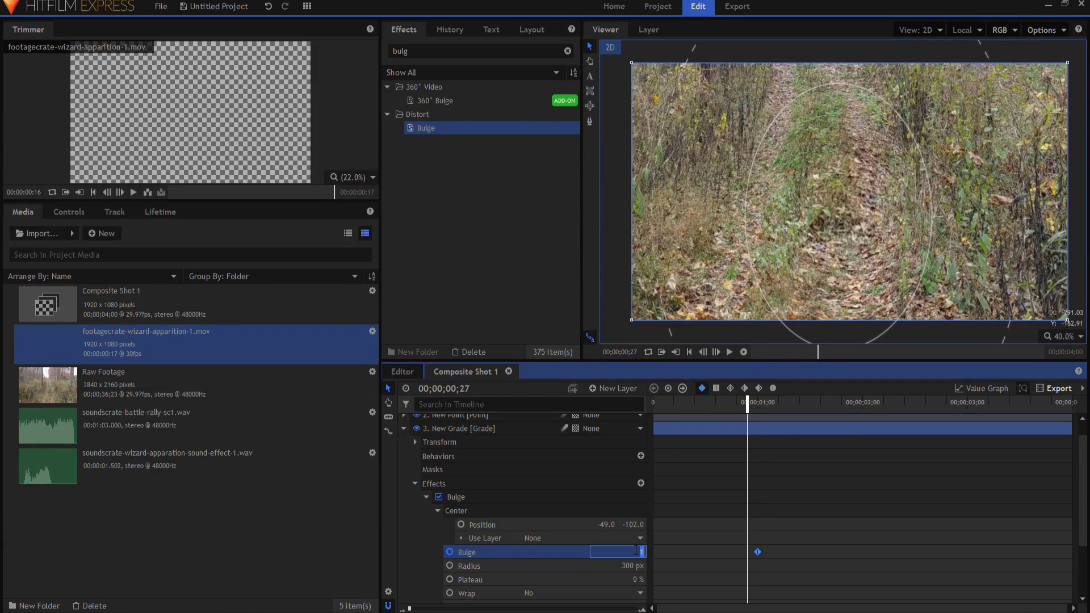
text(0)
key(Return)
Key the Bulge strength back to 0 at 01;03, three frames after the full bulge.
key(Right)
key(Right)
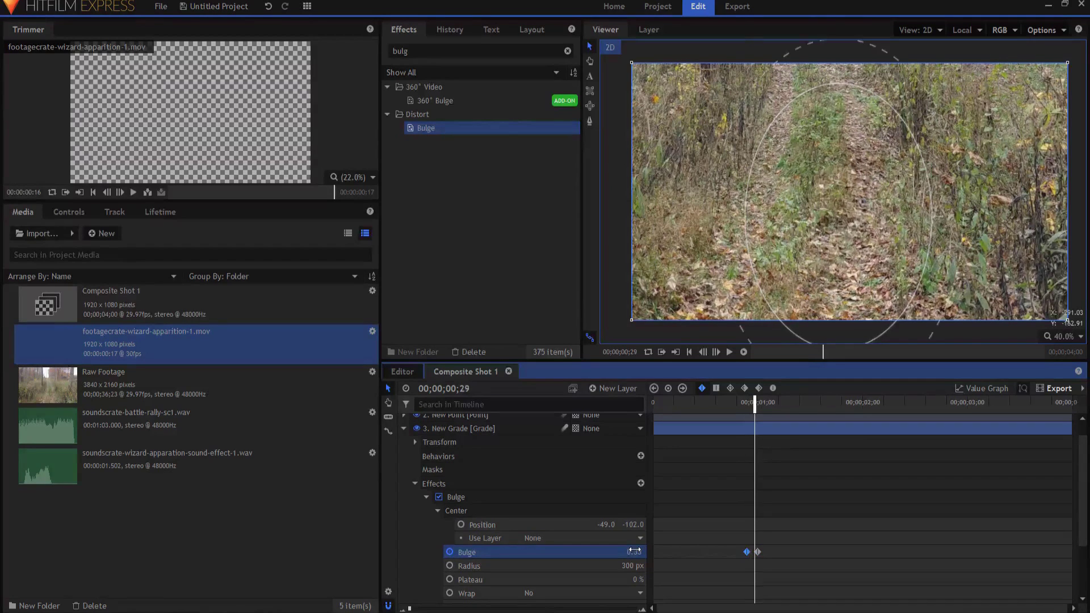
key(Right)
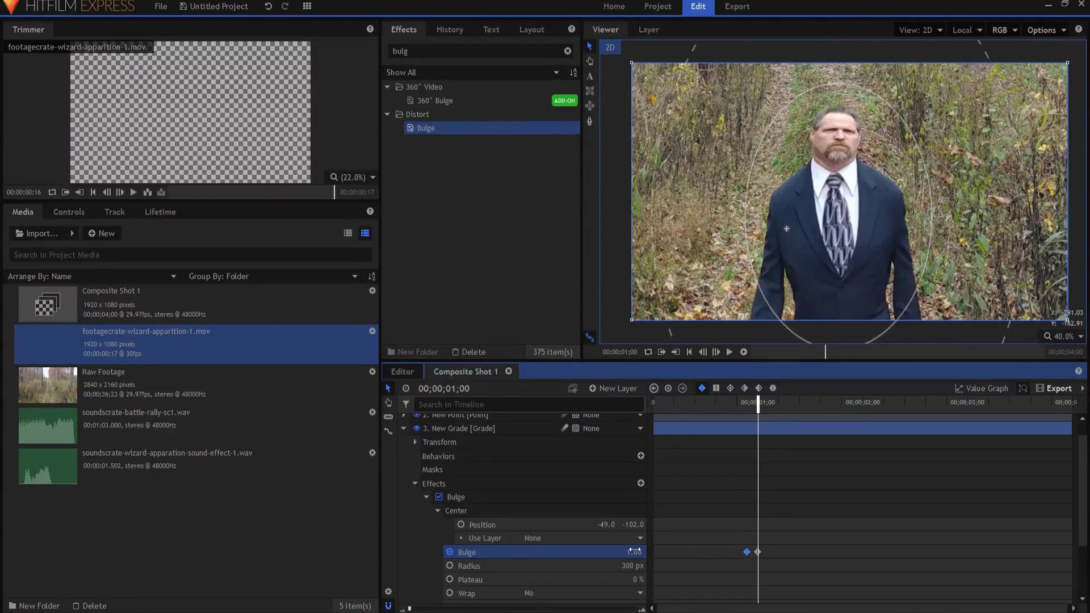
key(Right)
key(Right)
key(Right)
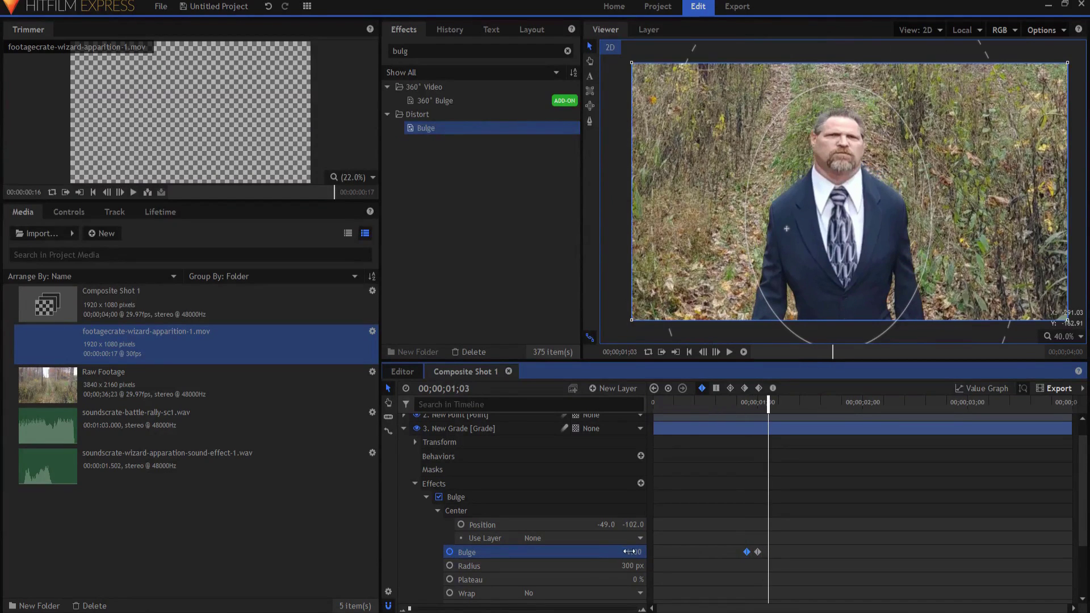
click(629, 551)
text(0)
key(Return)
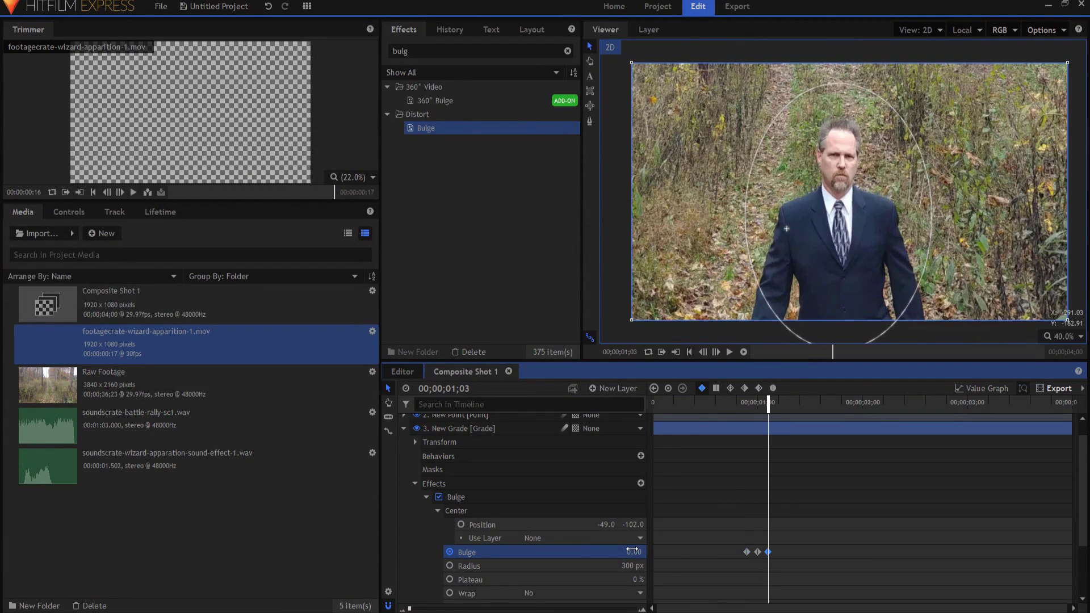
Step through the frames to preview the bulge ramp, then collapse and deselect the New Grade layer.
key(Left)
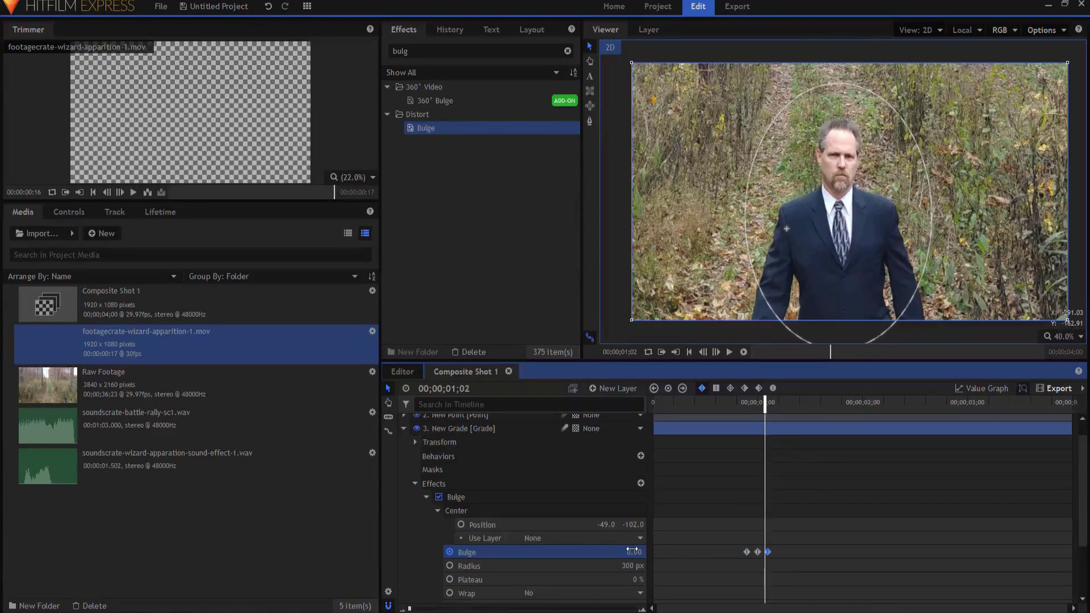
key(Left)
key(Left)
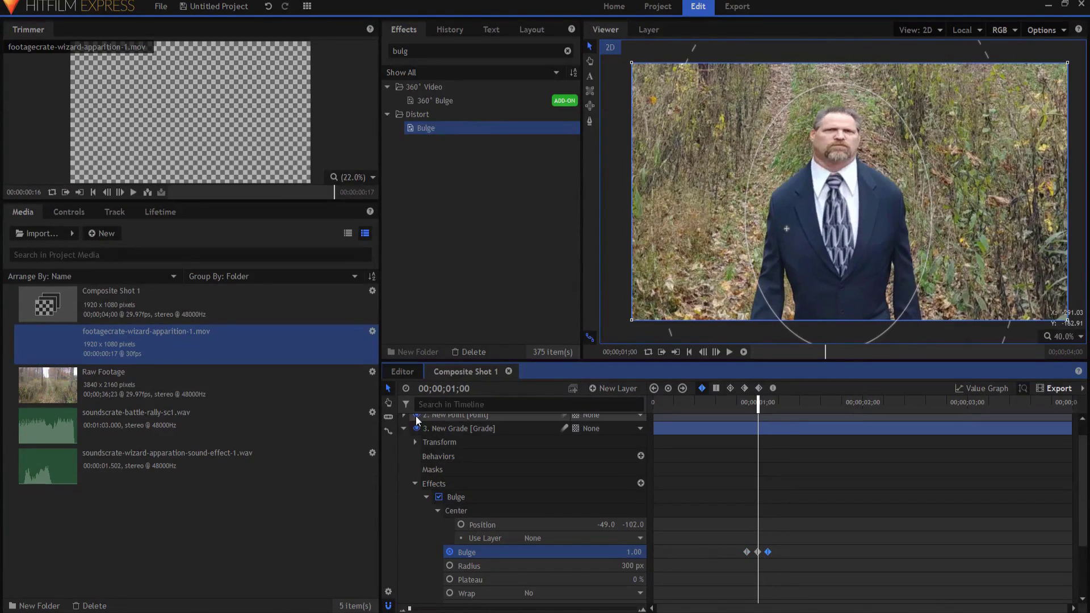
scroll(423, 430, up, 1)
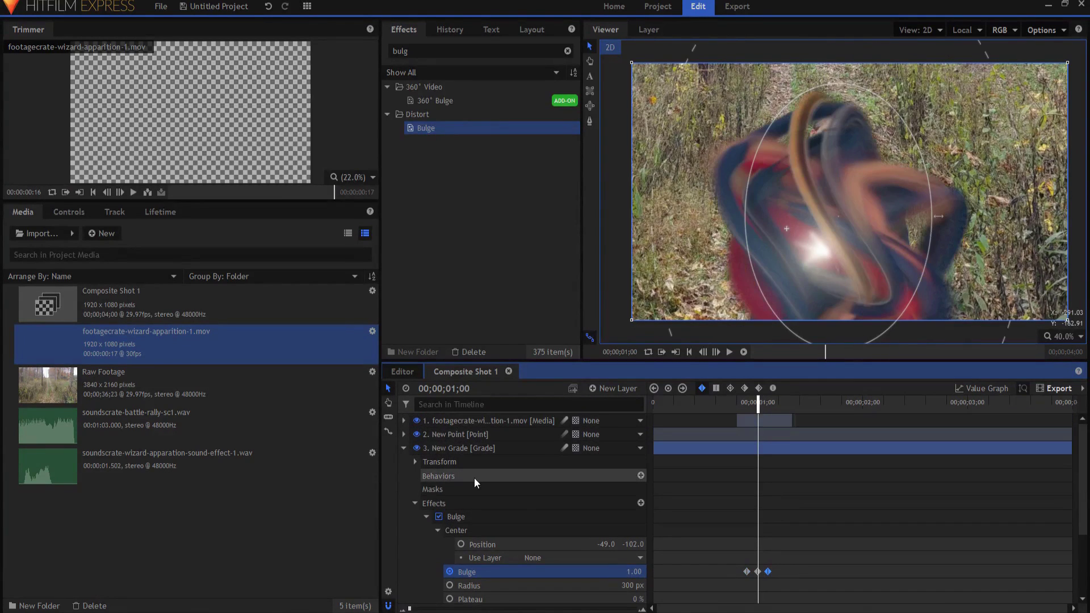
key(Left)
key(Left)
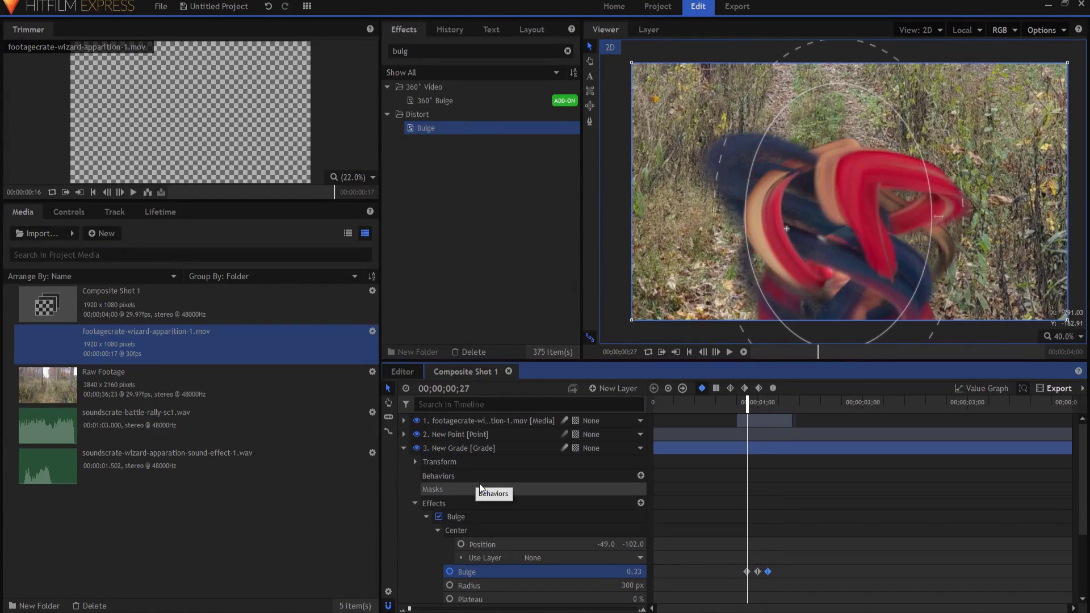
key(Left)
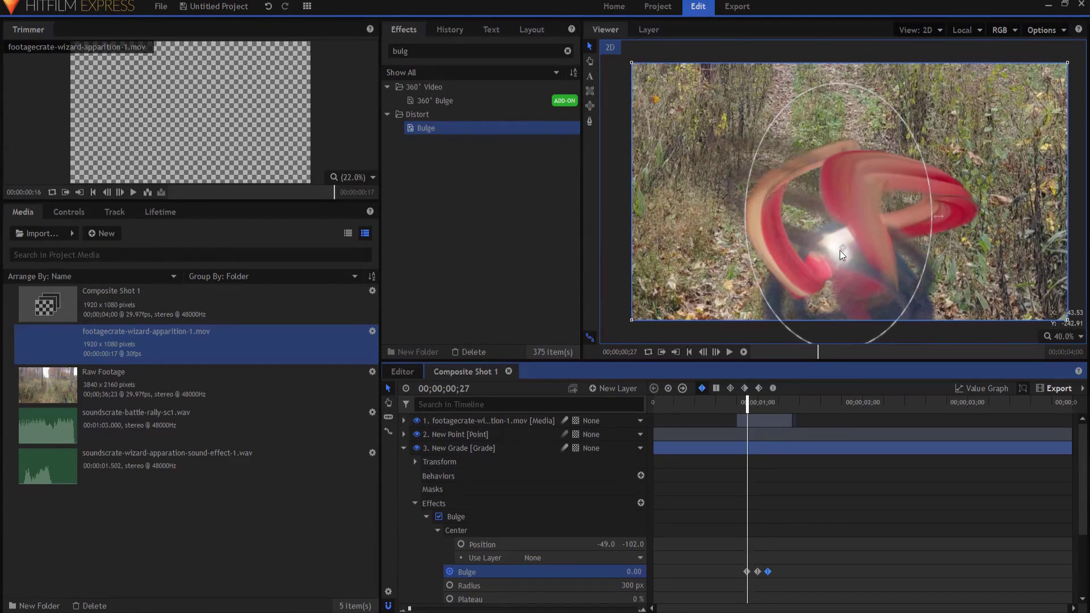
key(Right)
key(Right)
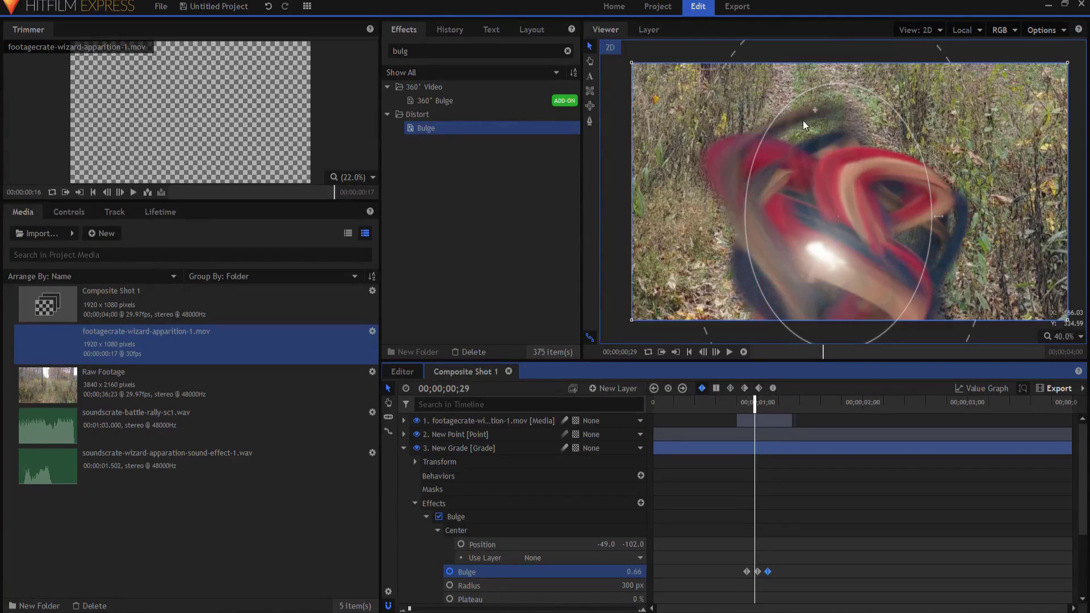
key(Right)
key(Right)
key(Right)
key(Right)
key(Right)
key(Right)
key(Right)
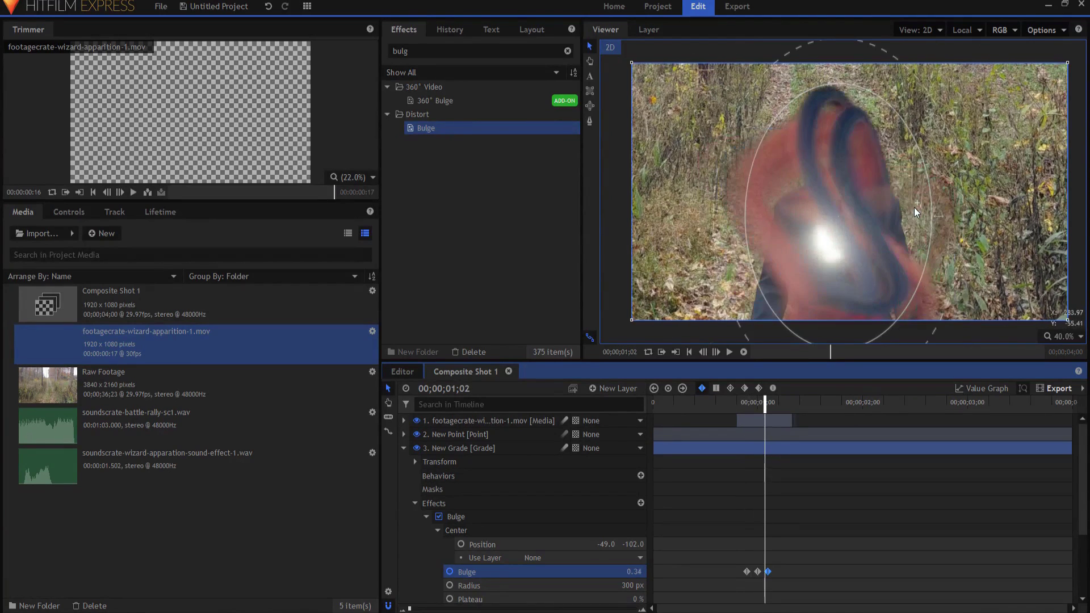
click(403, 448)
click(455, 568)
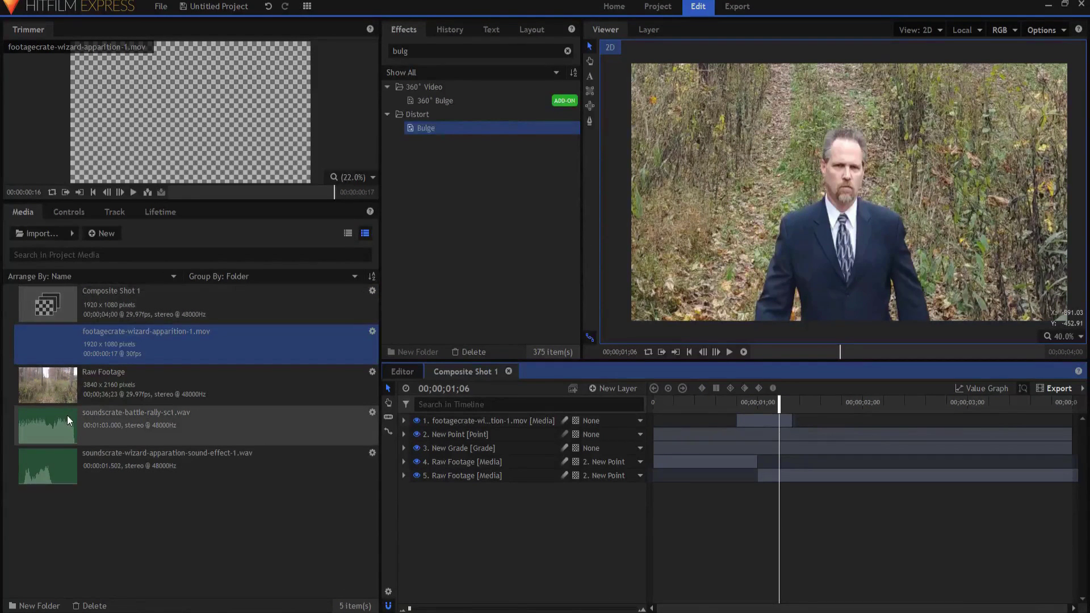
Add the wizard apparition sound effect to the timeline and show its waveform.
click(64, 459)
drag(62, 460, 646, 502)
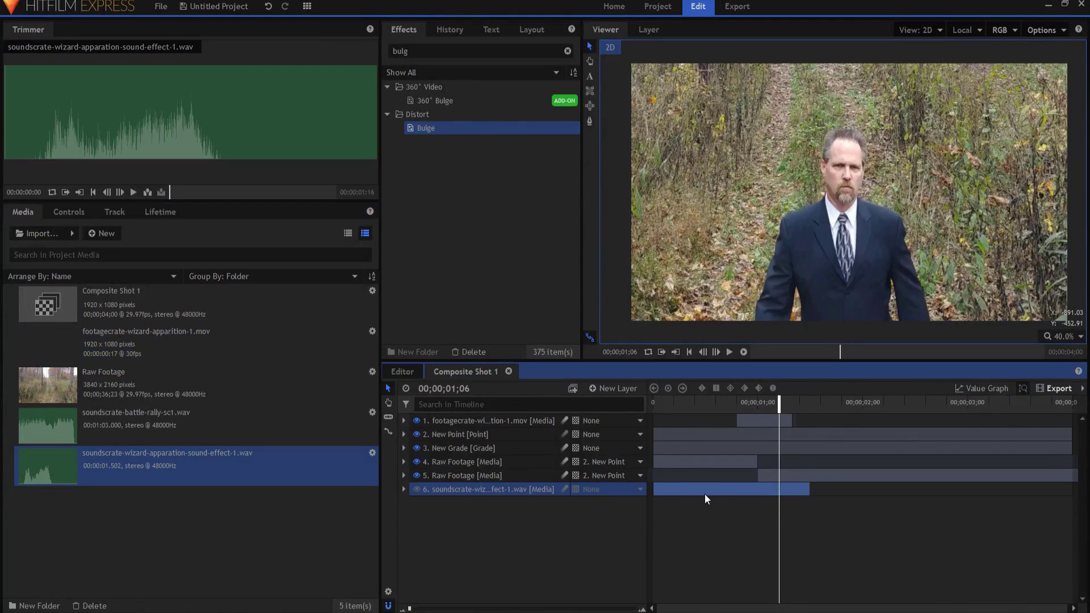
right_click(484, 486)
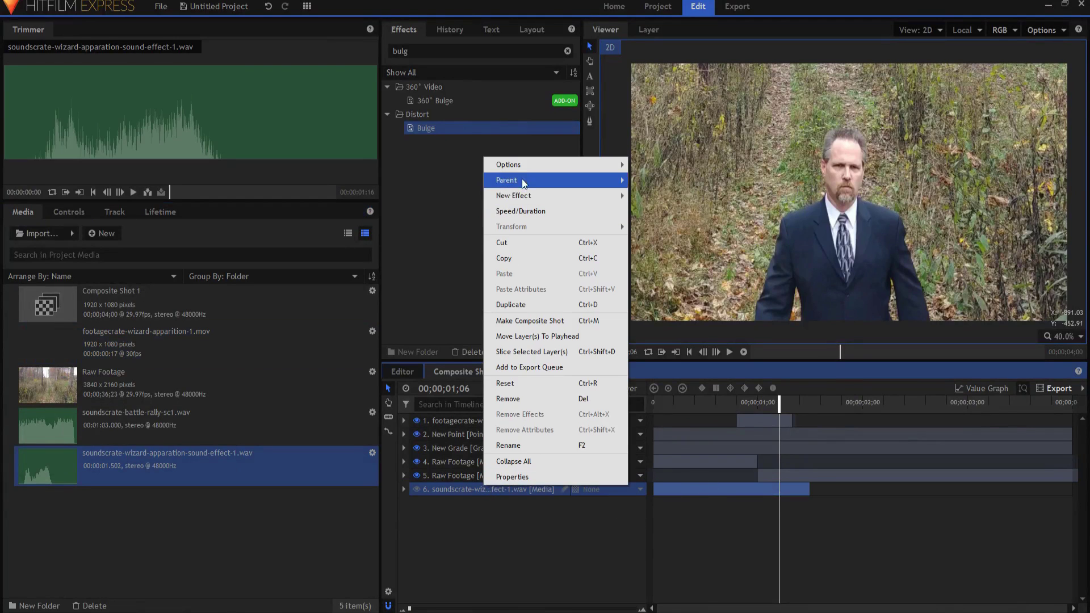
mouse_move(525, 165)
click(658, 181)
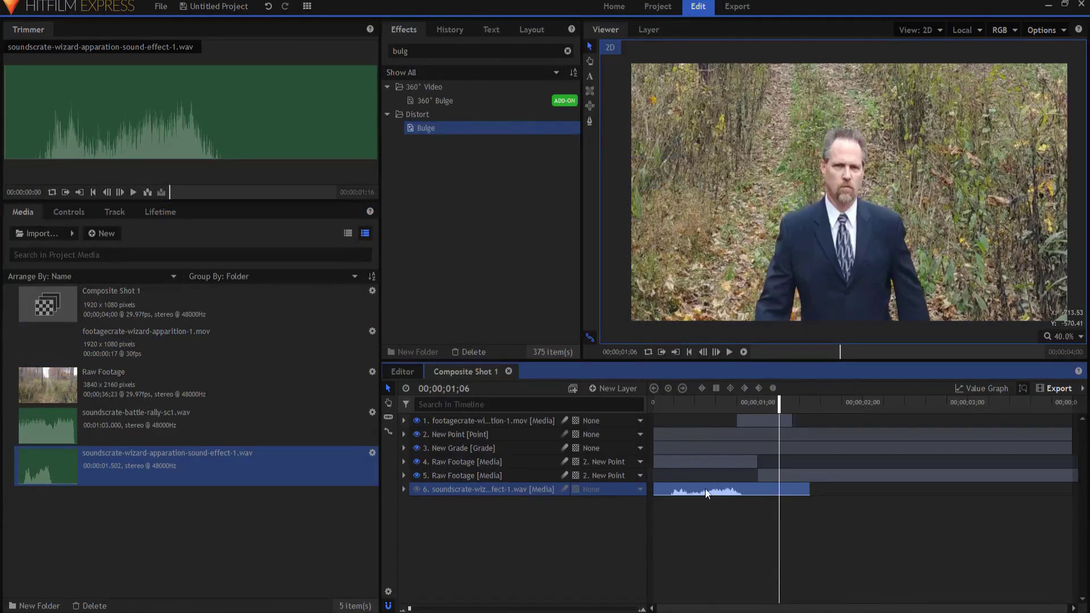
Shift the wizard sound effect 17 frames later and add the battle rally music as a new layer.
drag(718, 489, 757, 490)
click(530, 566)
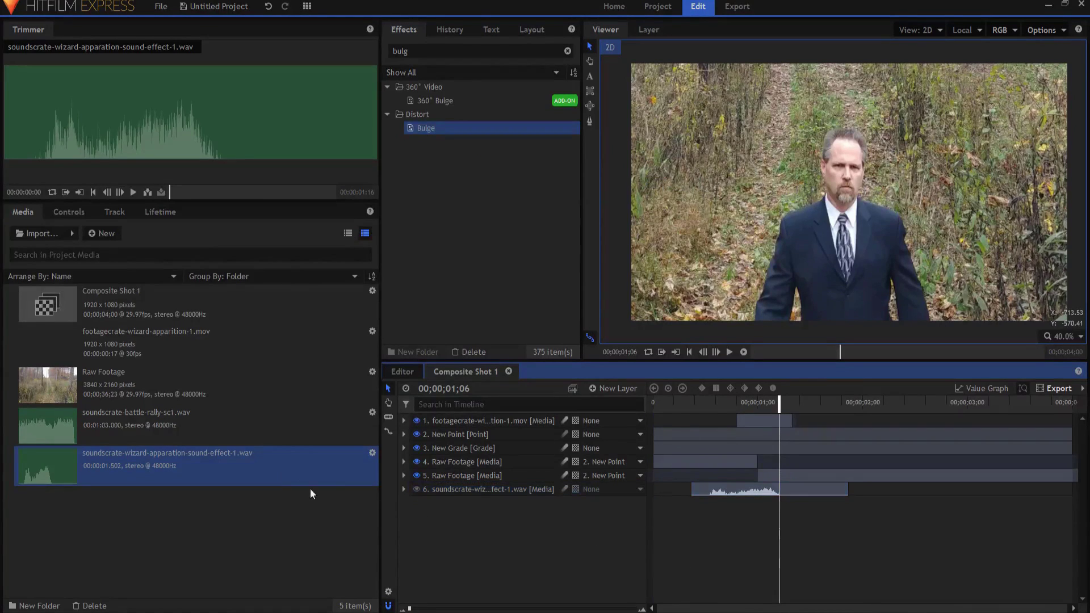
drag(74, 424, 489, 596)
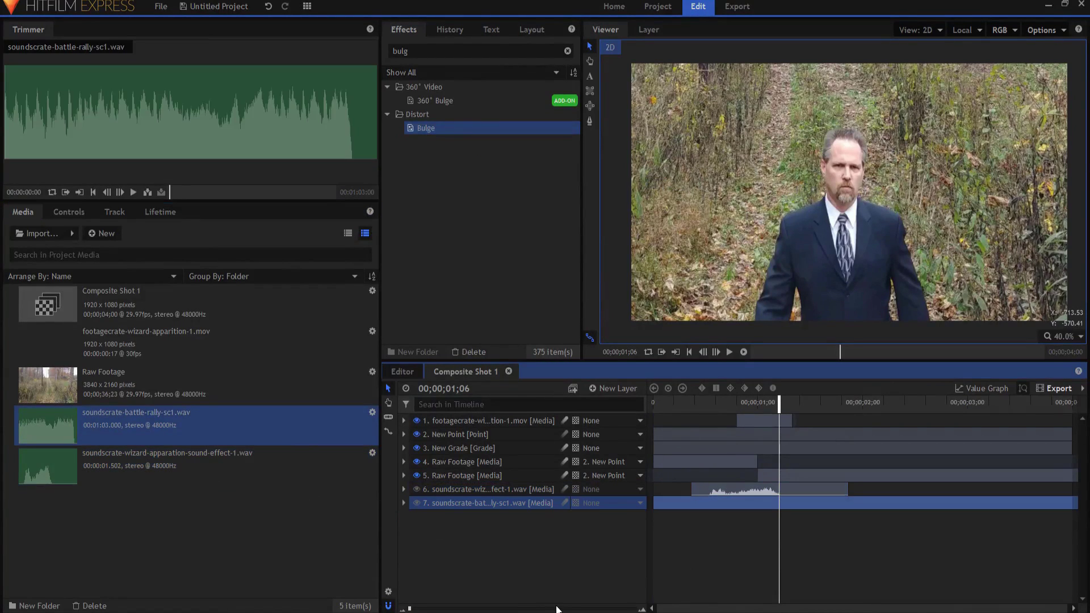
click(550, 568)
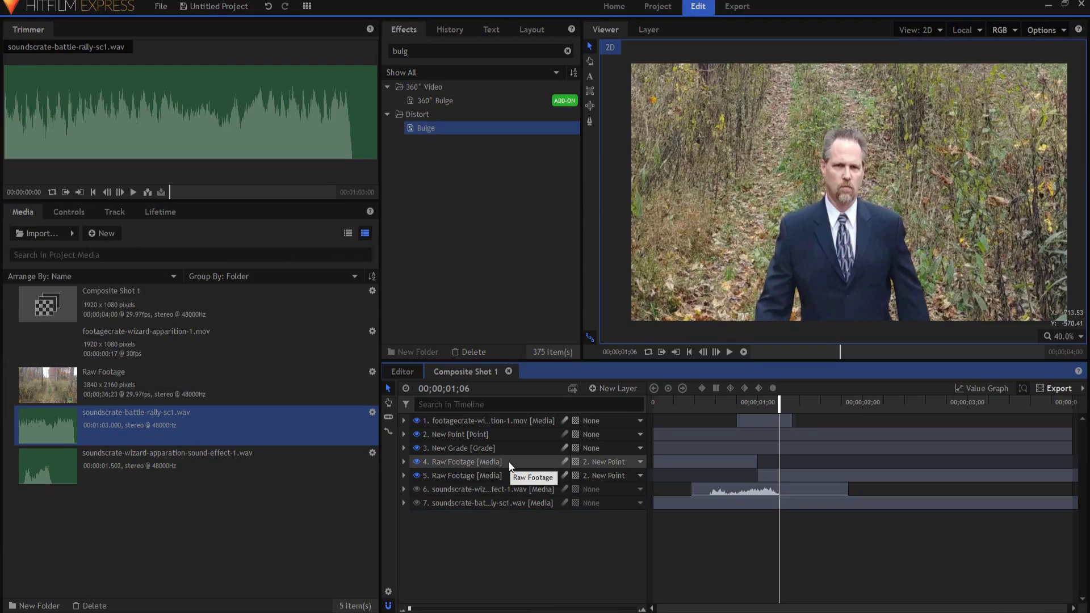